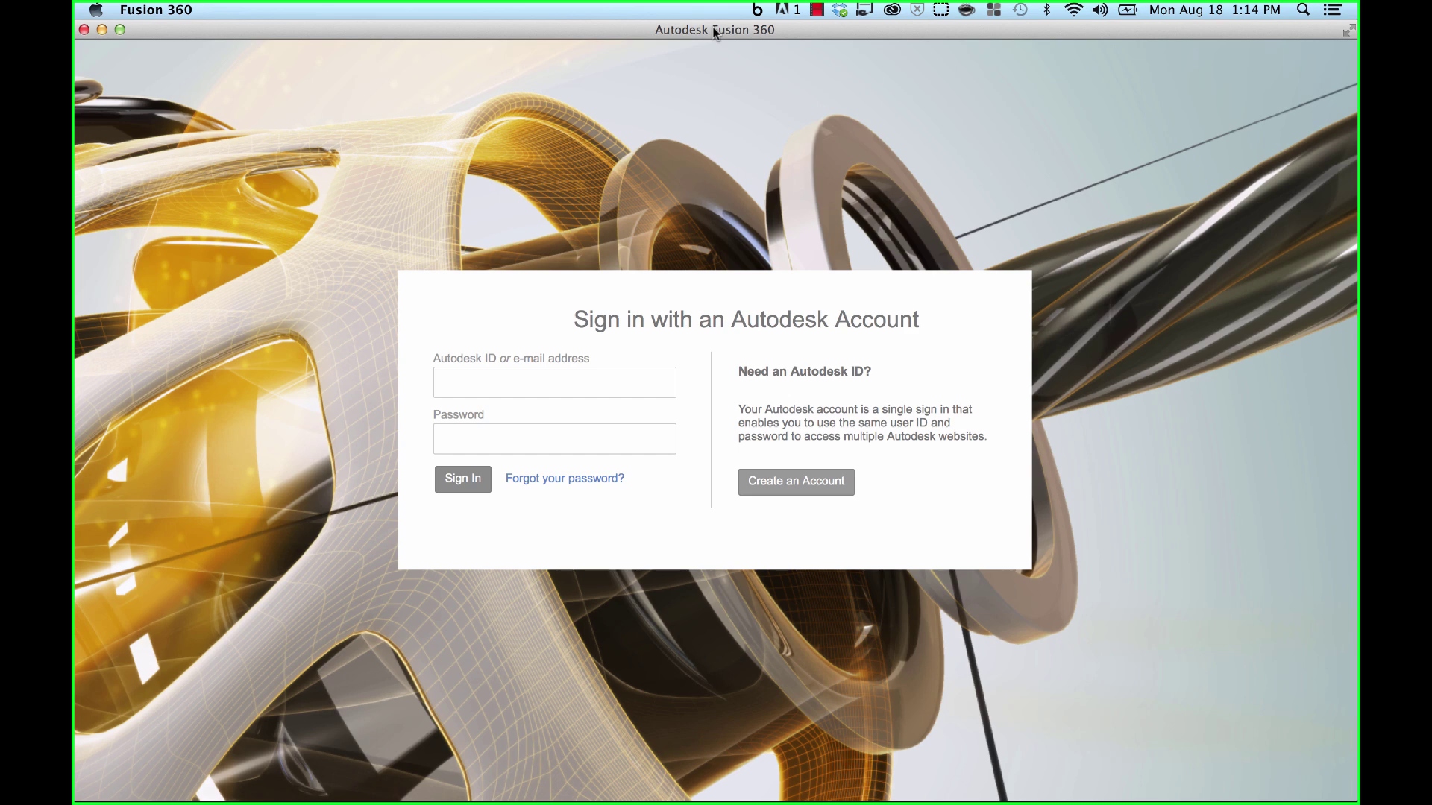
- Sign in to Fusion 360 with the Autodesk account e-mail and password
left_click(633, 382)
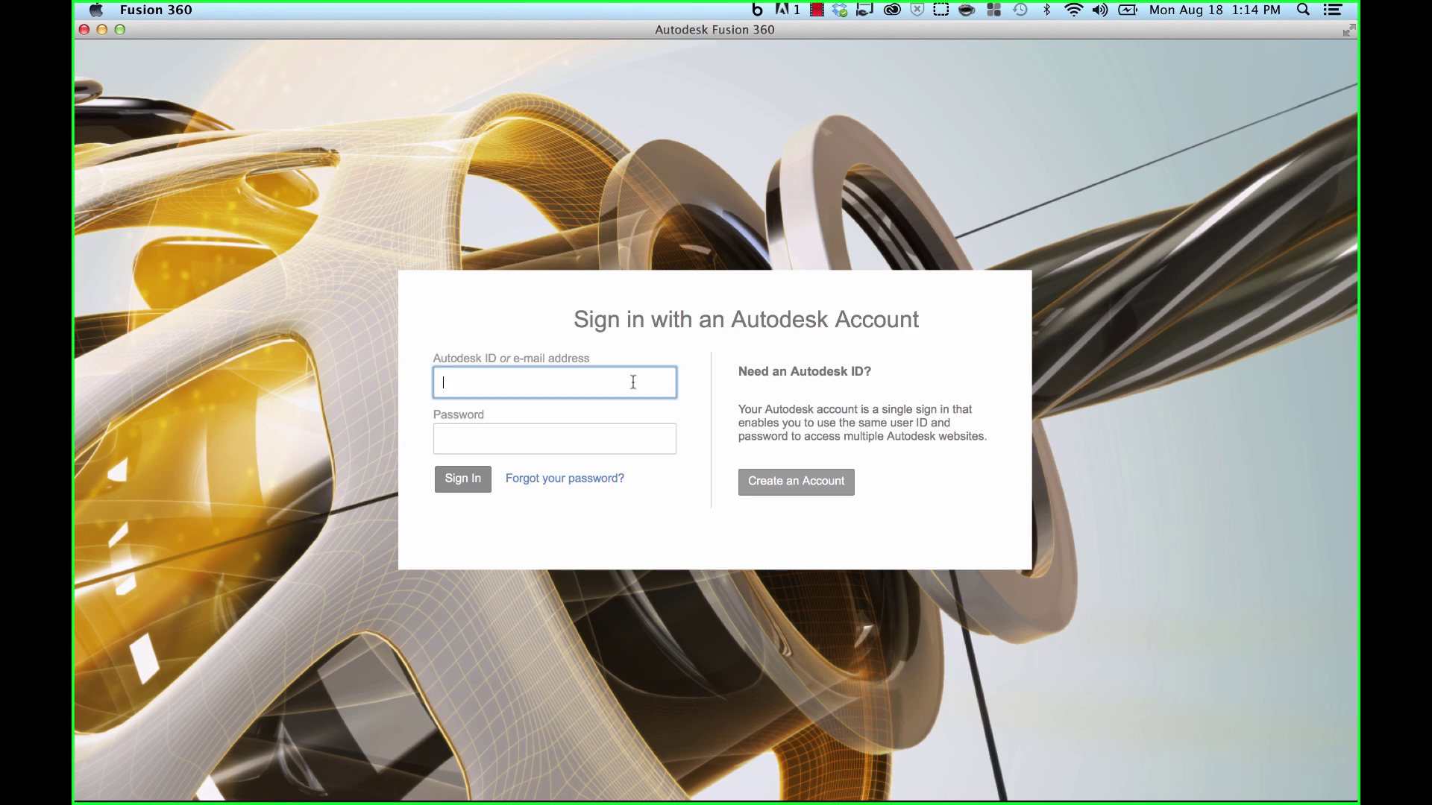
key("Tab")
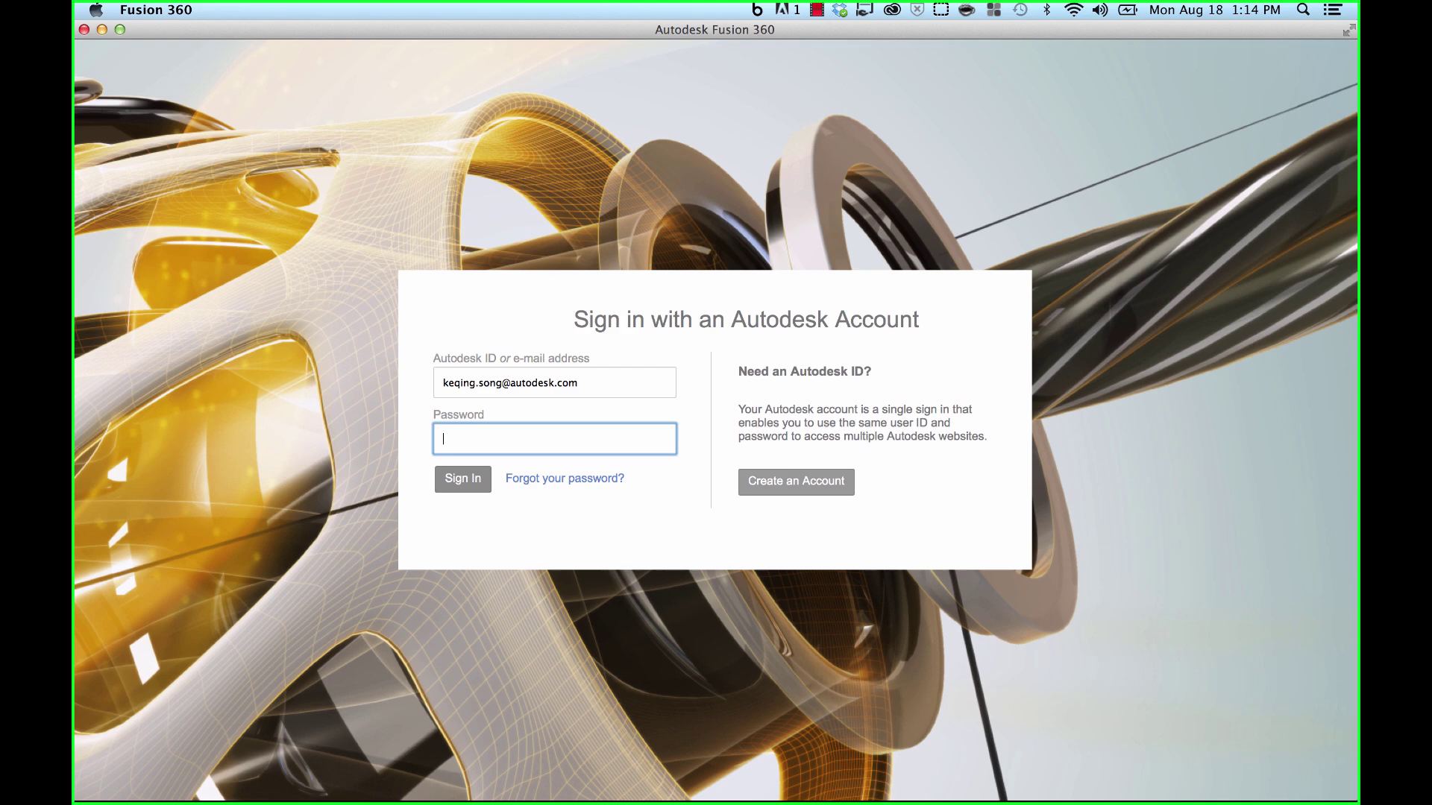
type("************")
key("Return")
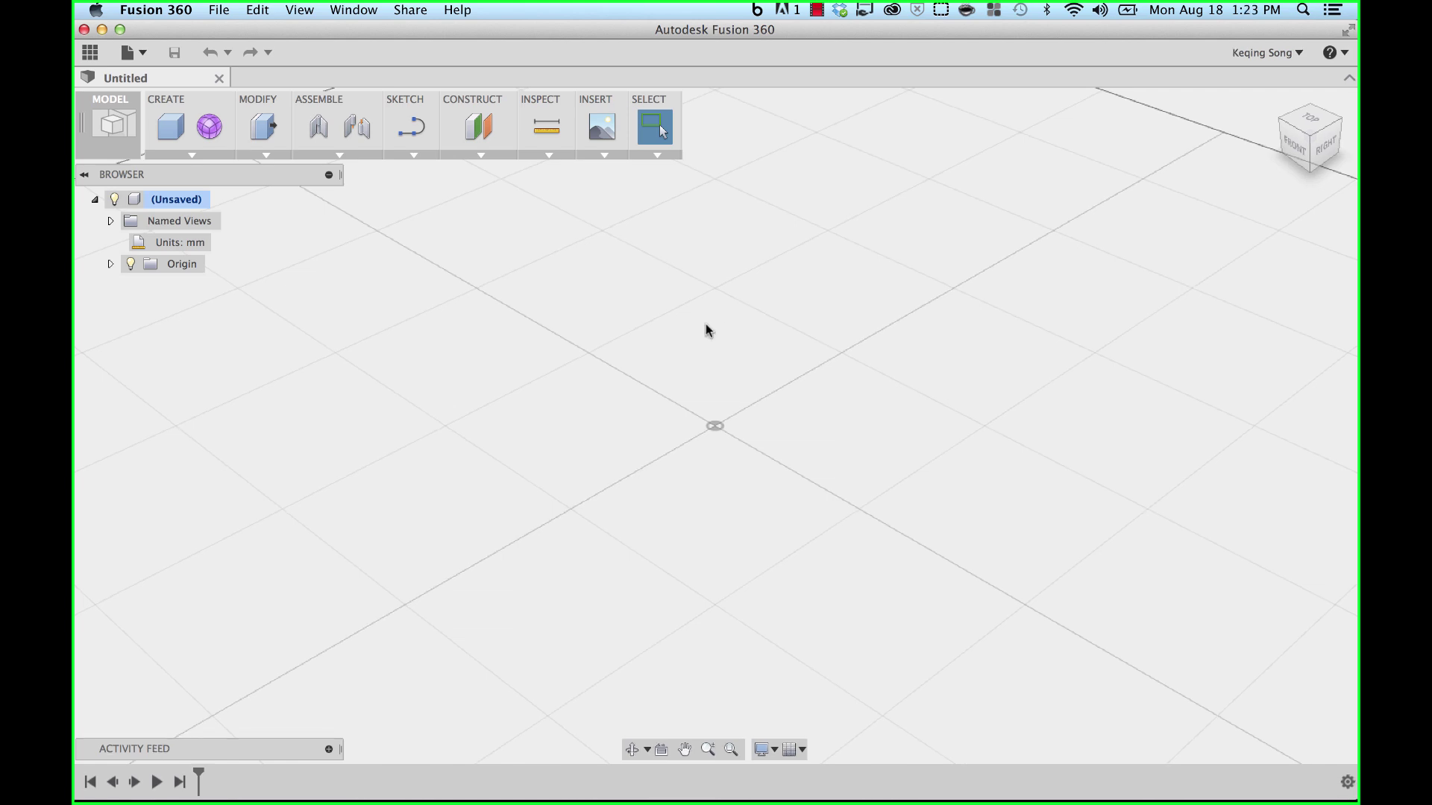
- Show the Data Panel and scroll through the Fusion LX Designs project's saved designs
left_click(91, 54)
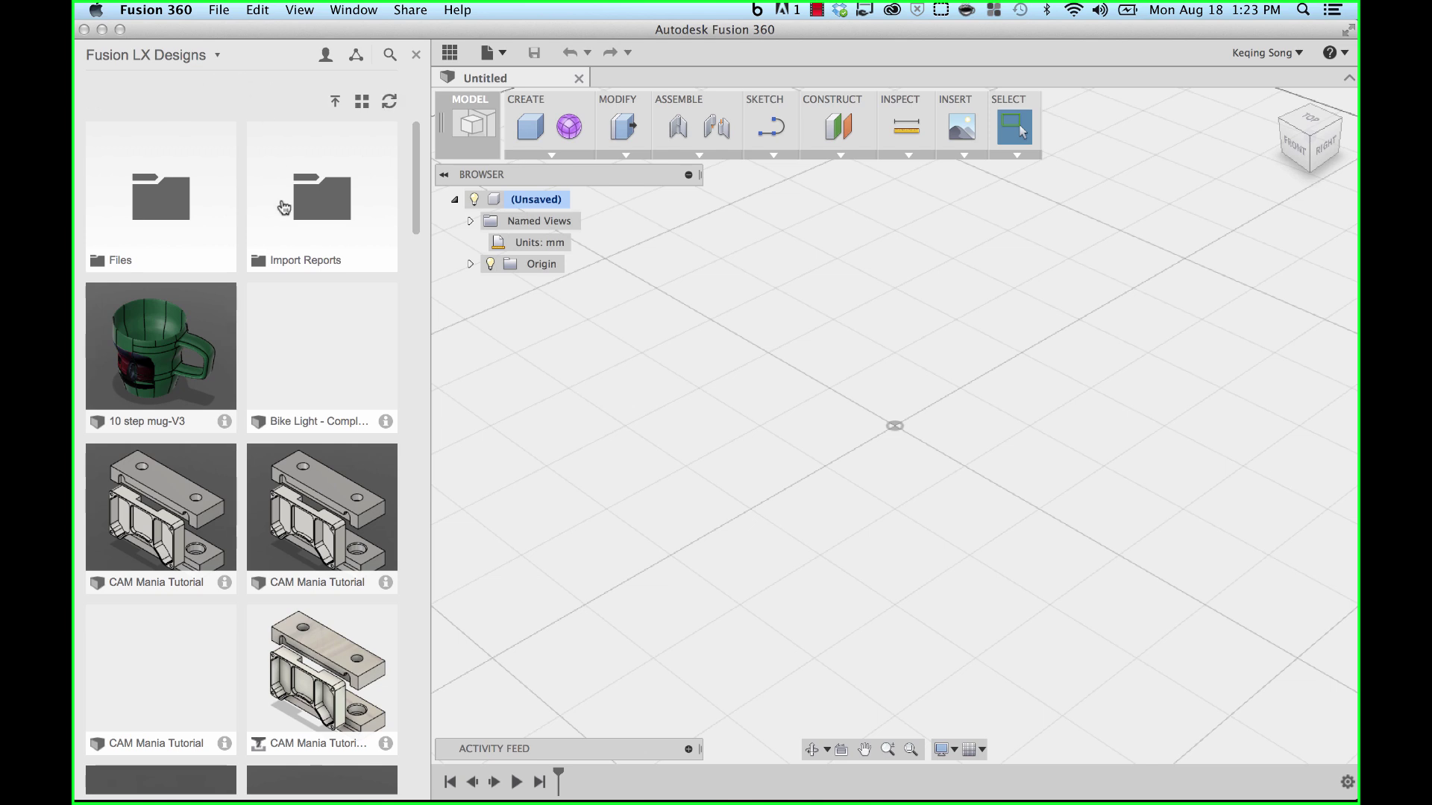
scroll(336, 220, "down", 1)
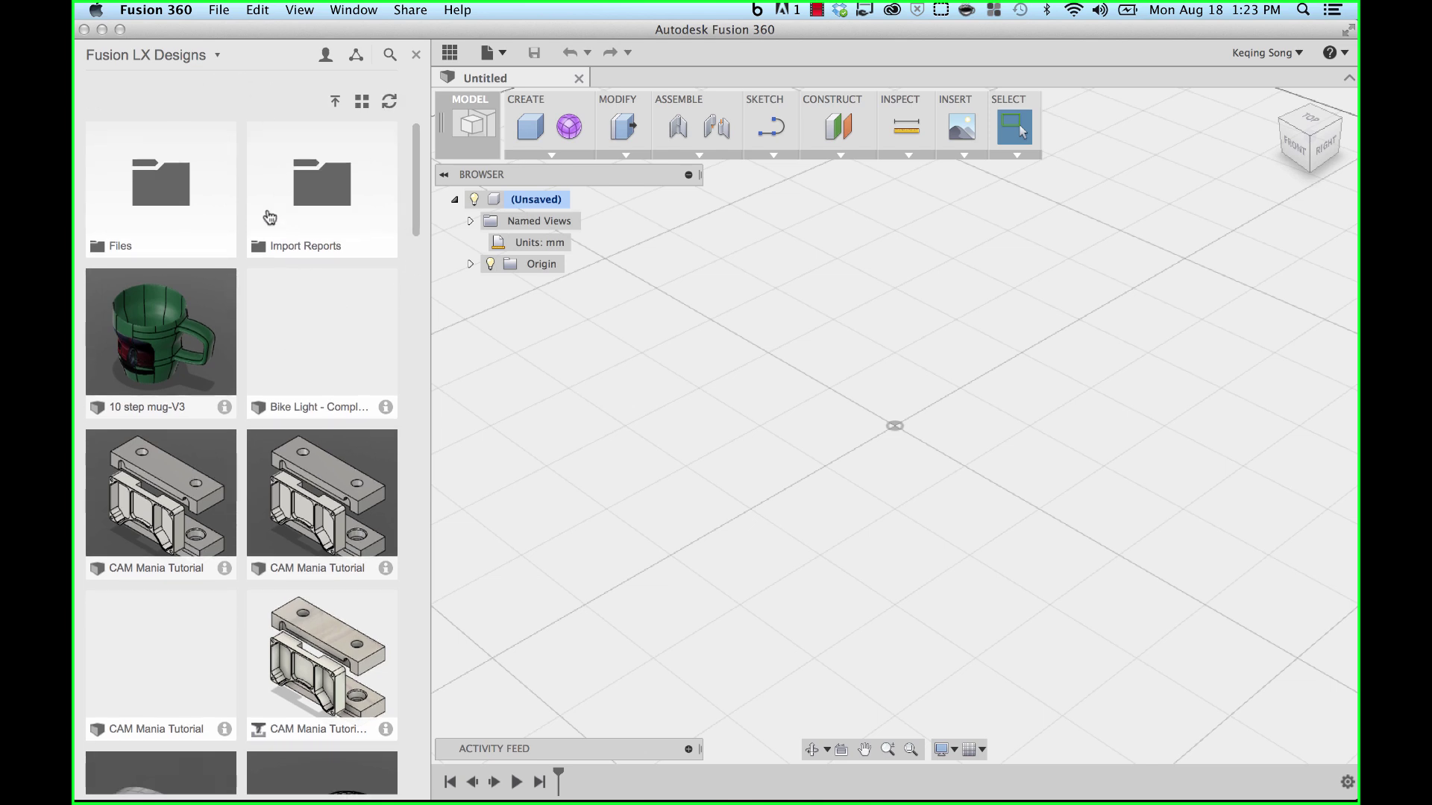
scroll(269, 217, "down", 5)
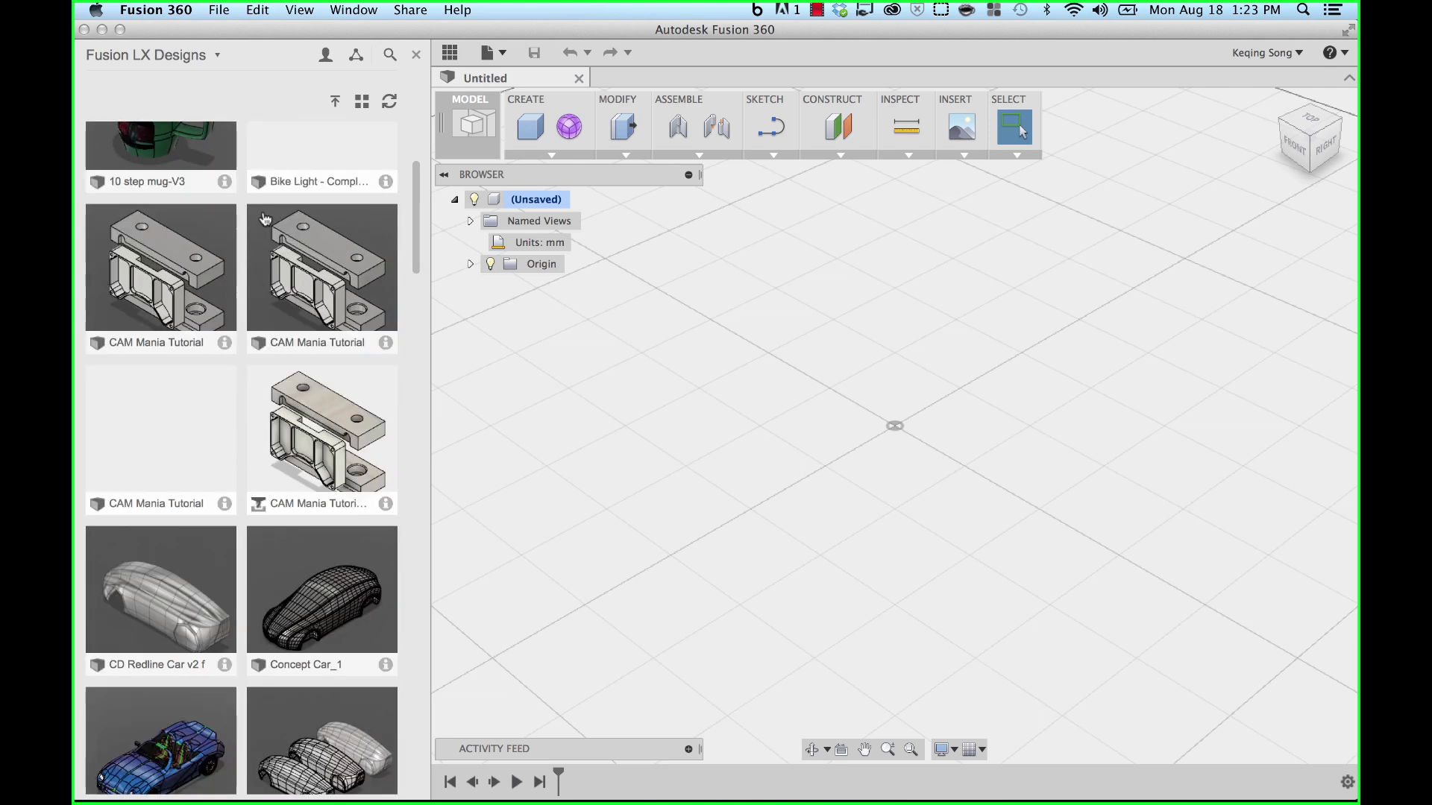
scroll(265, 218, "down", 7)
scroll(265, 218, "down", 7)
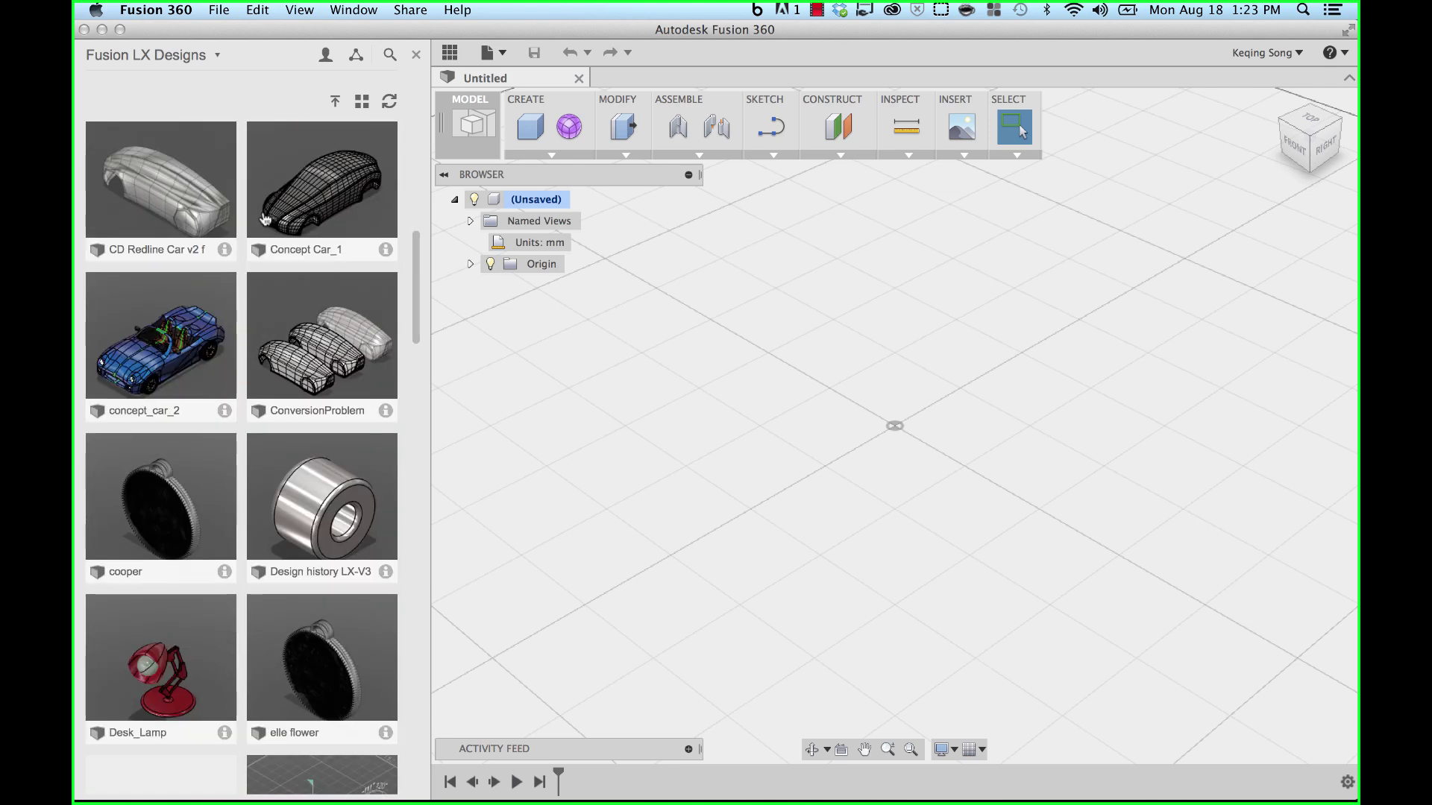
scroll(265, 219, "down", 4)
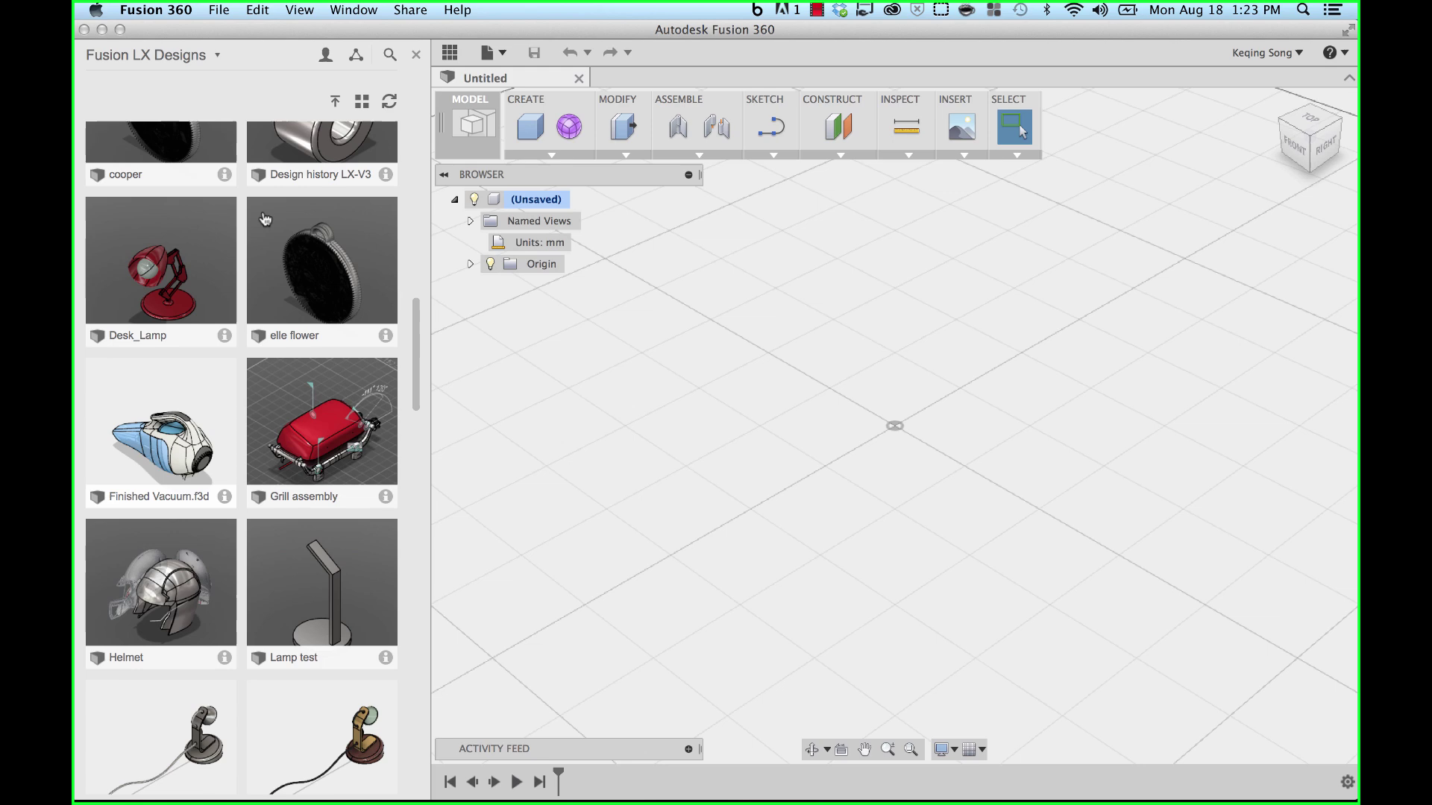
scroll(265, 219, "up", 15)
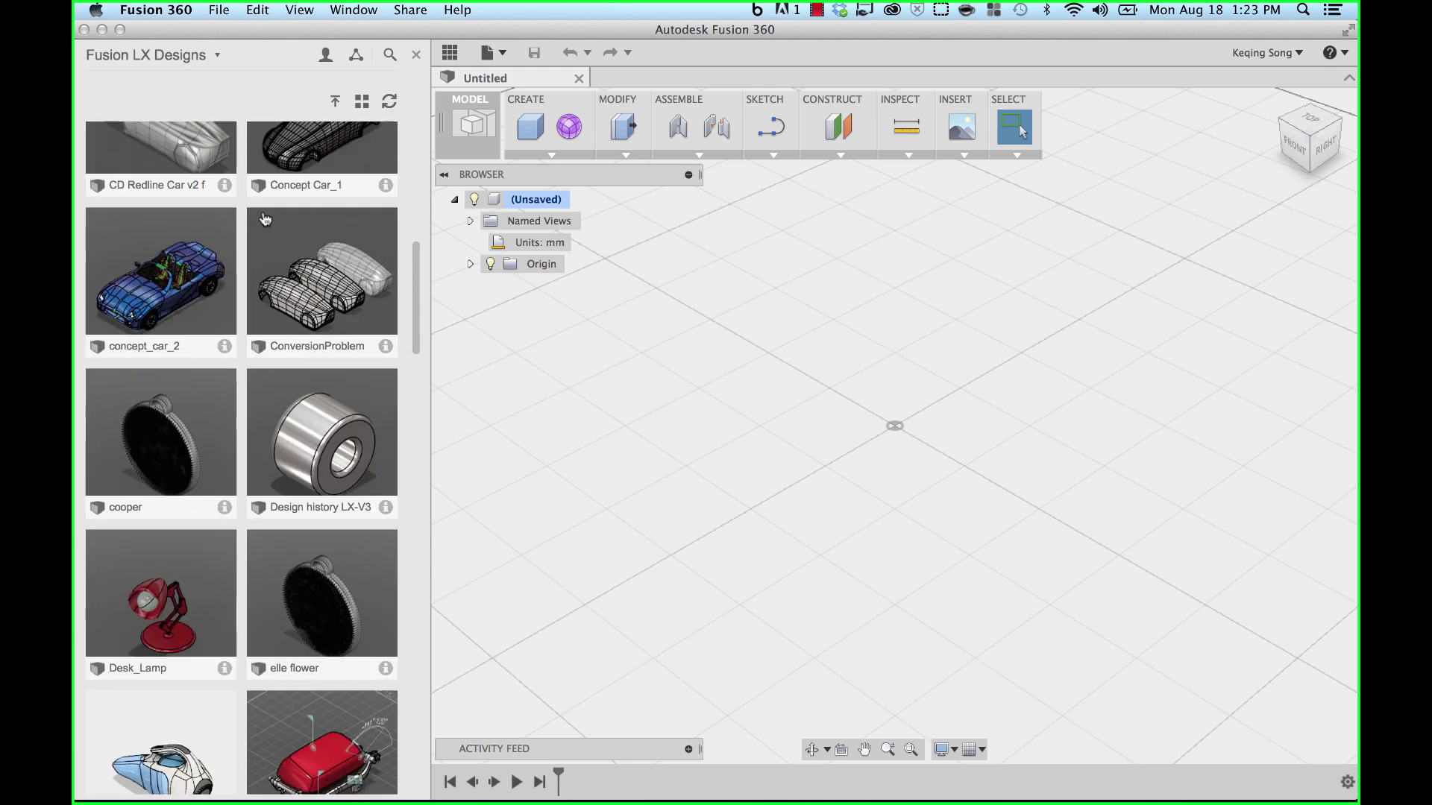
scroll(264, 218, "up", 4)
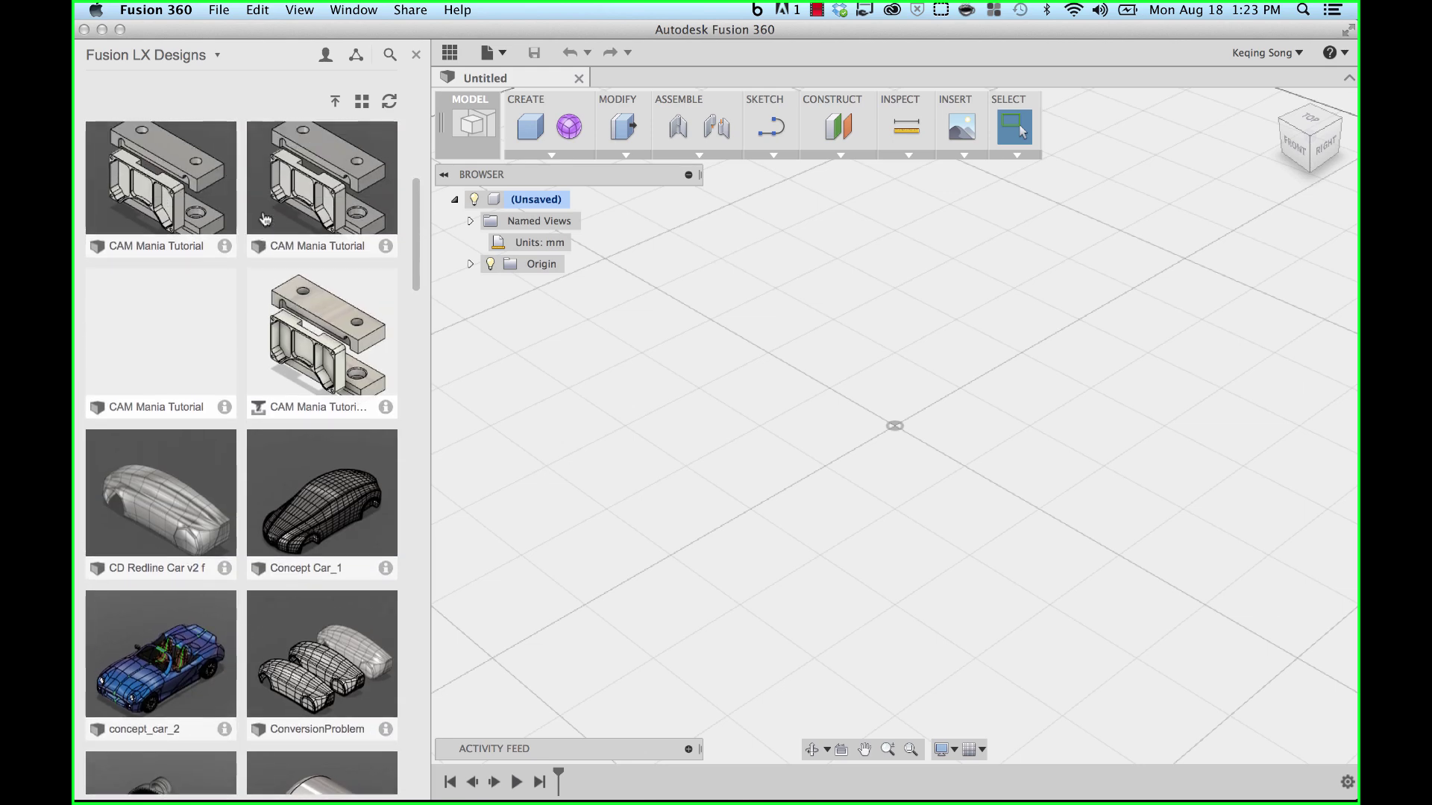
scroll(265, 219, "up", 4)
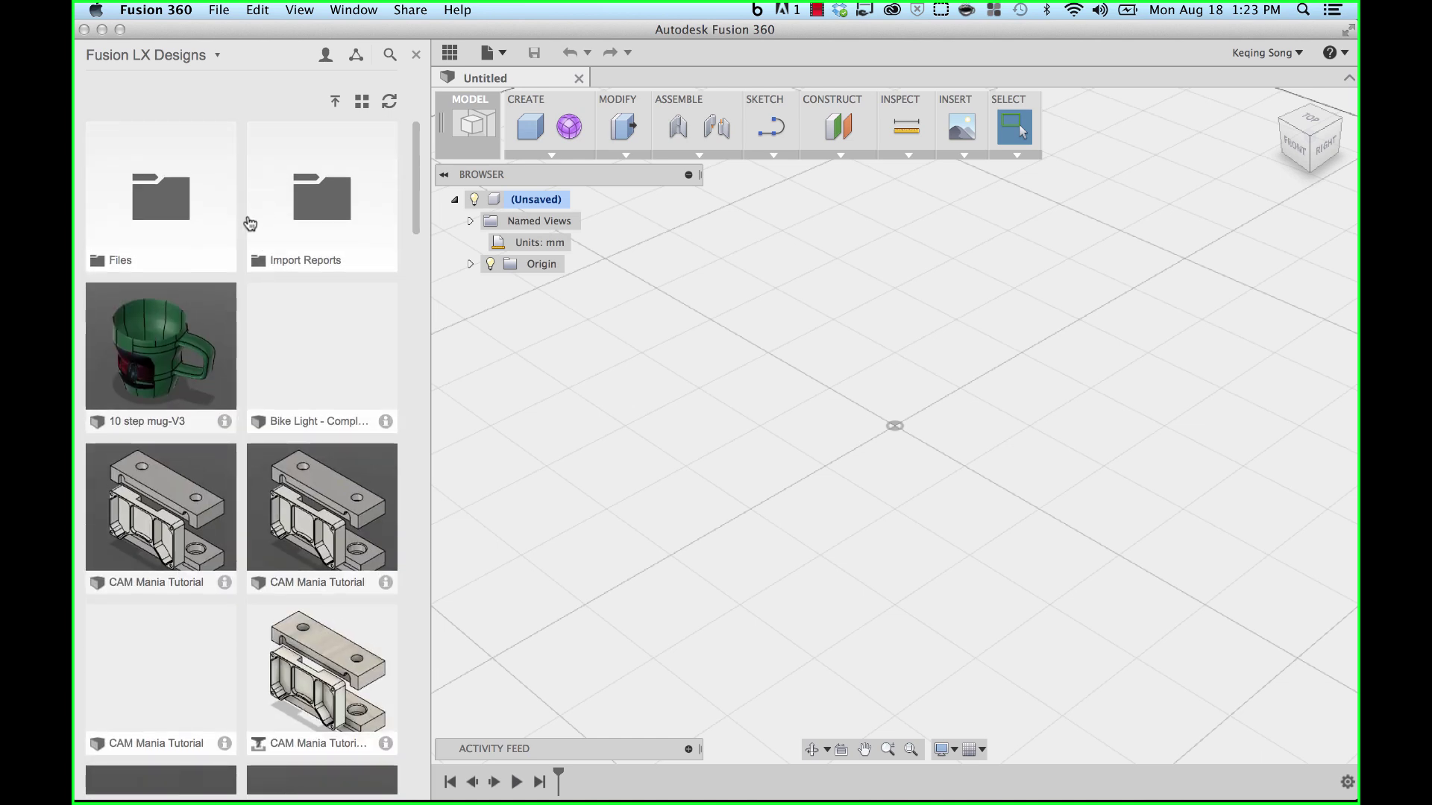
- Pick Design Team from the project list and scroll through its folders and designs
left_click(203, 58)
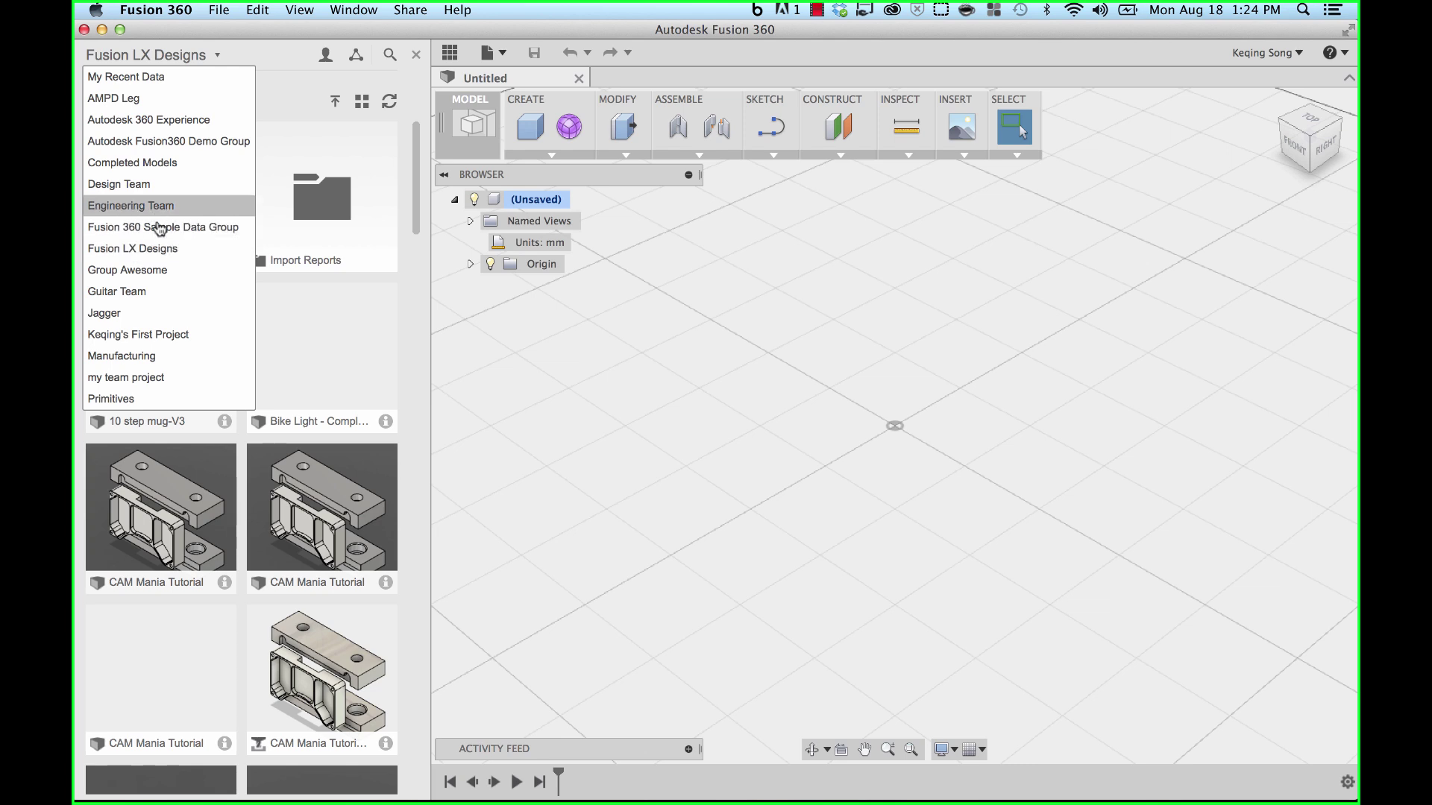
left_click(138, 184)
scroll(256, 341, "down", 5)
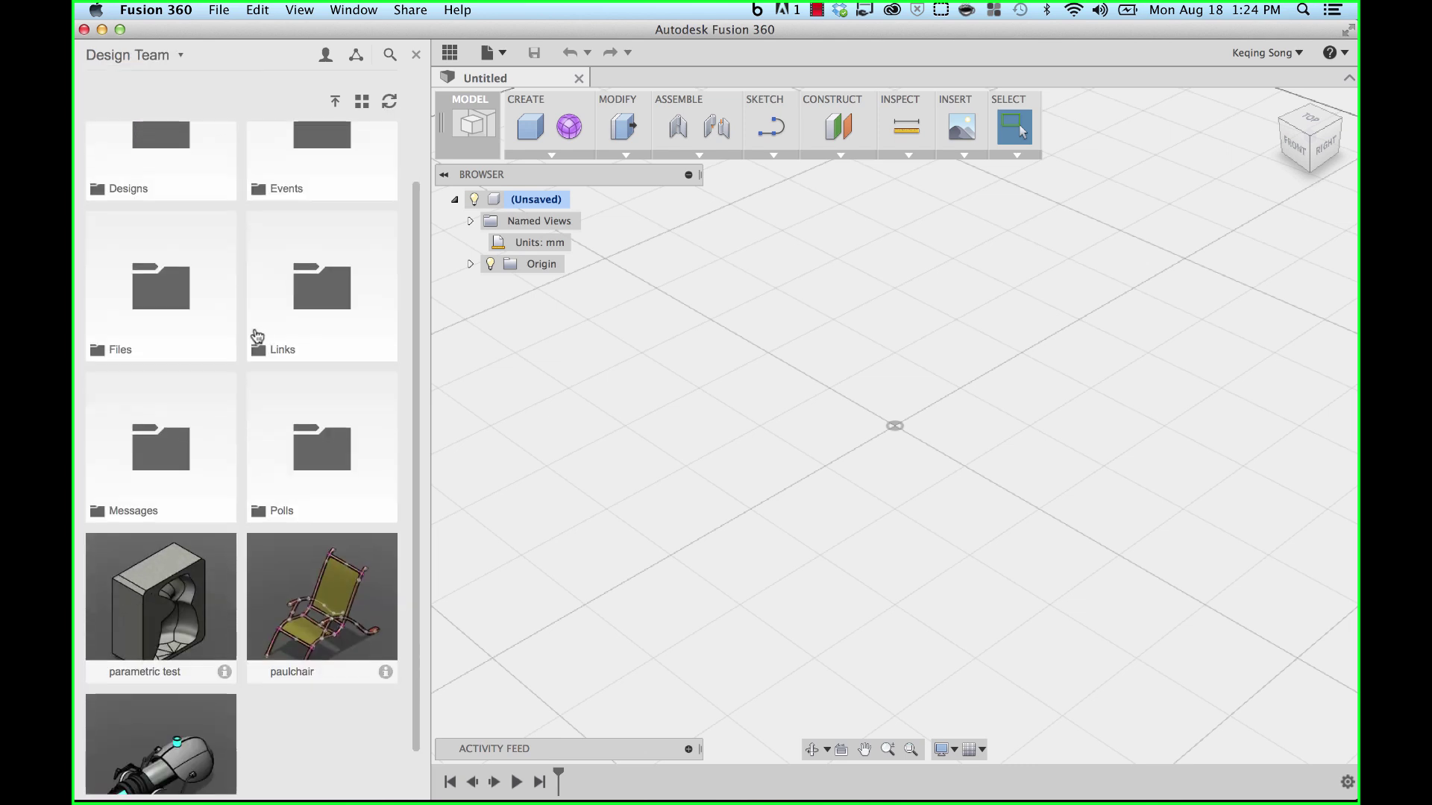
scroll(256, 331, "up", 5)
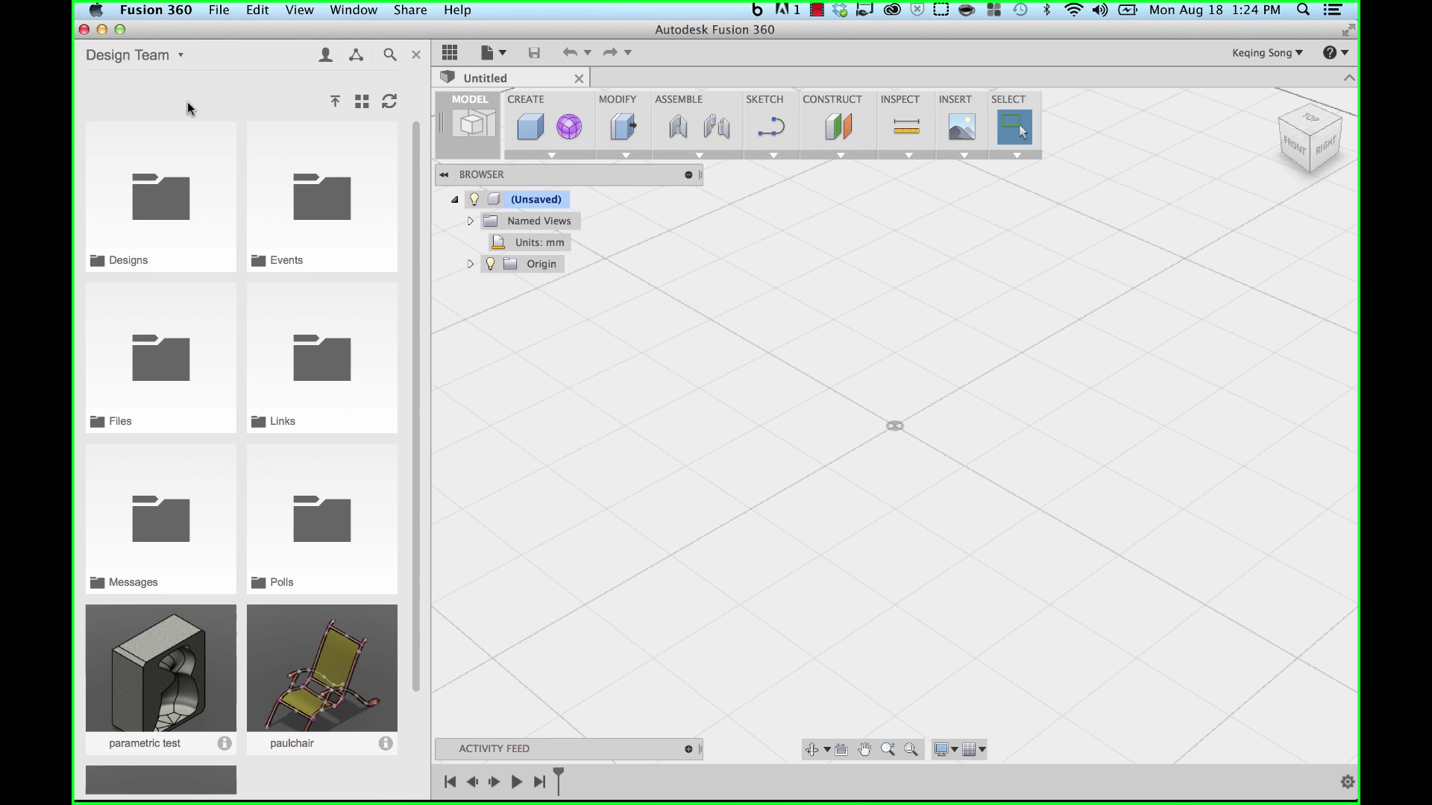
scroll(255, 112, "up", 2)
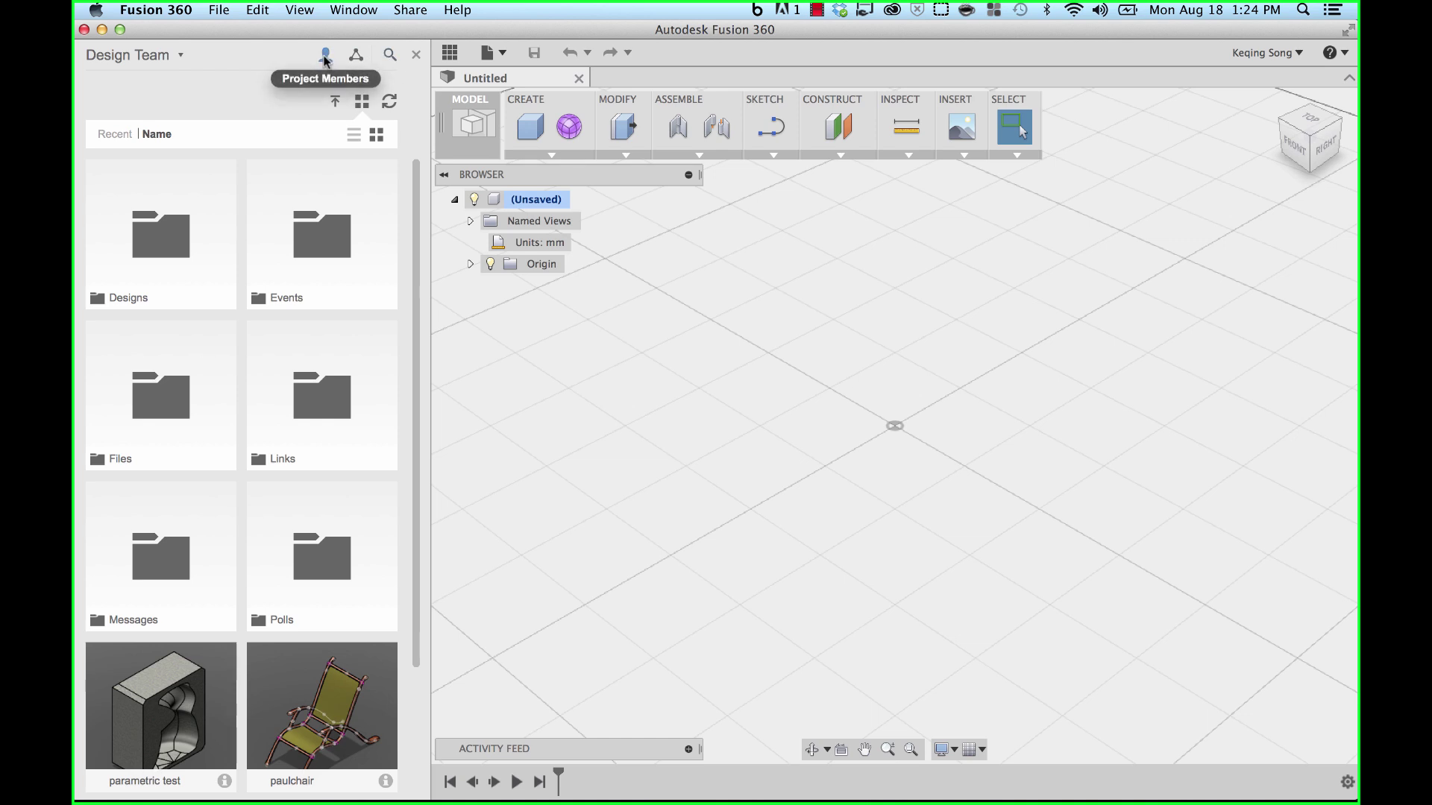
- In Project Members, enter the colleague's e-mail address and send the Design Team invitation
left_click(325, 58)
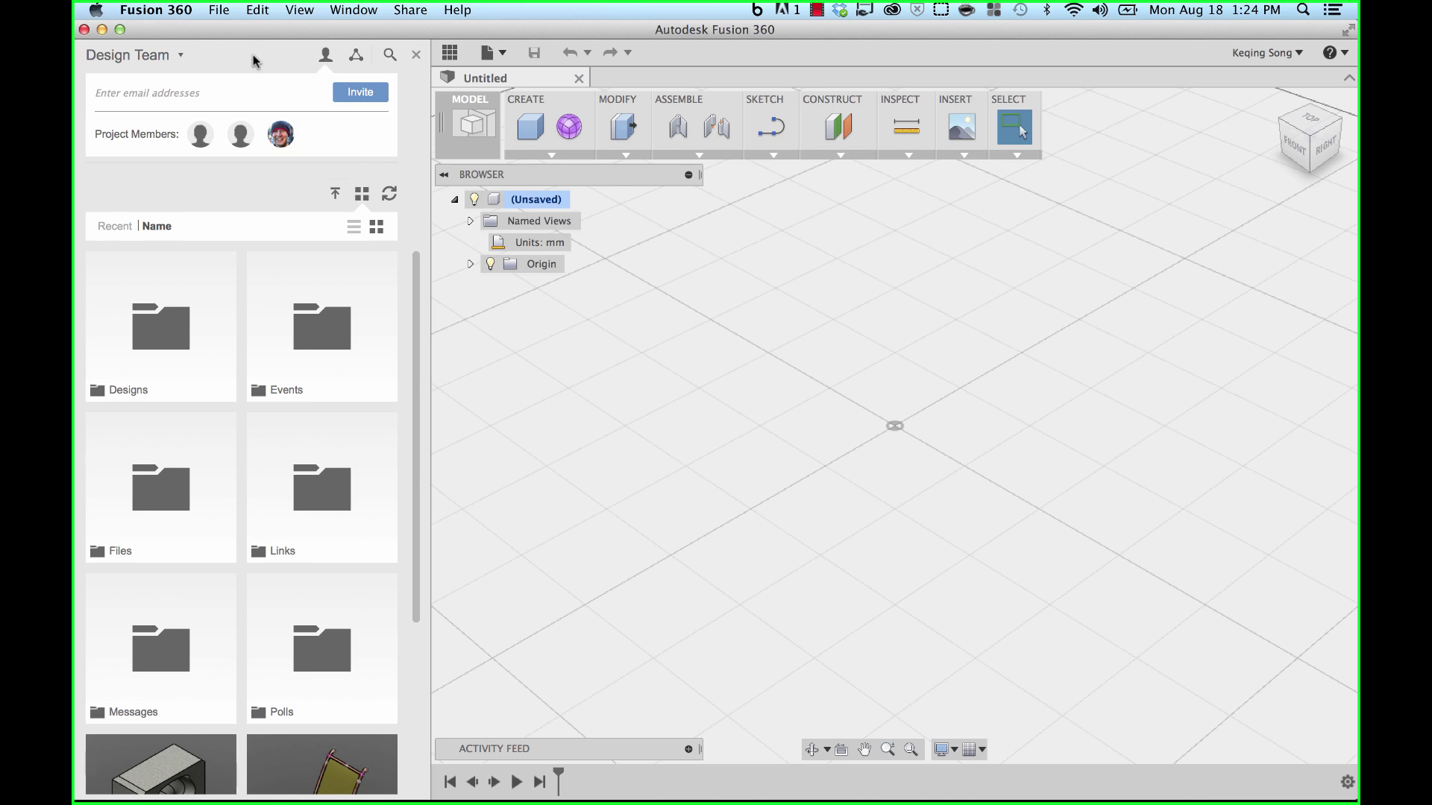
left_click(230, 91)
left_click(359, 91)
- Open the Designs folder and scroll through its grill and propane bottle designs
double_click(158, 323)
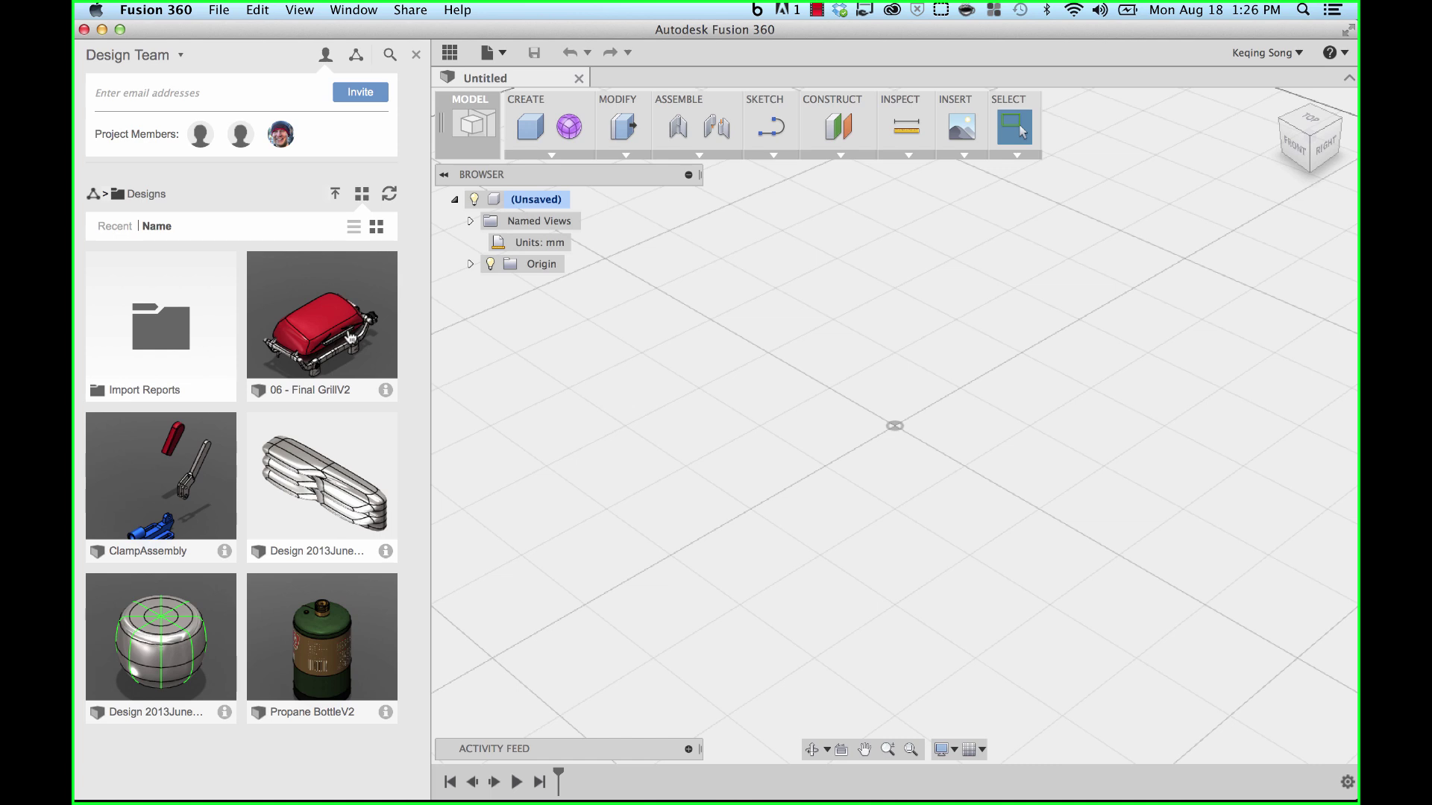
scroll(348, 322, "down", 2)
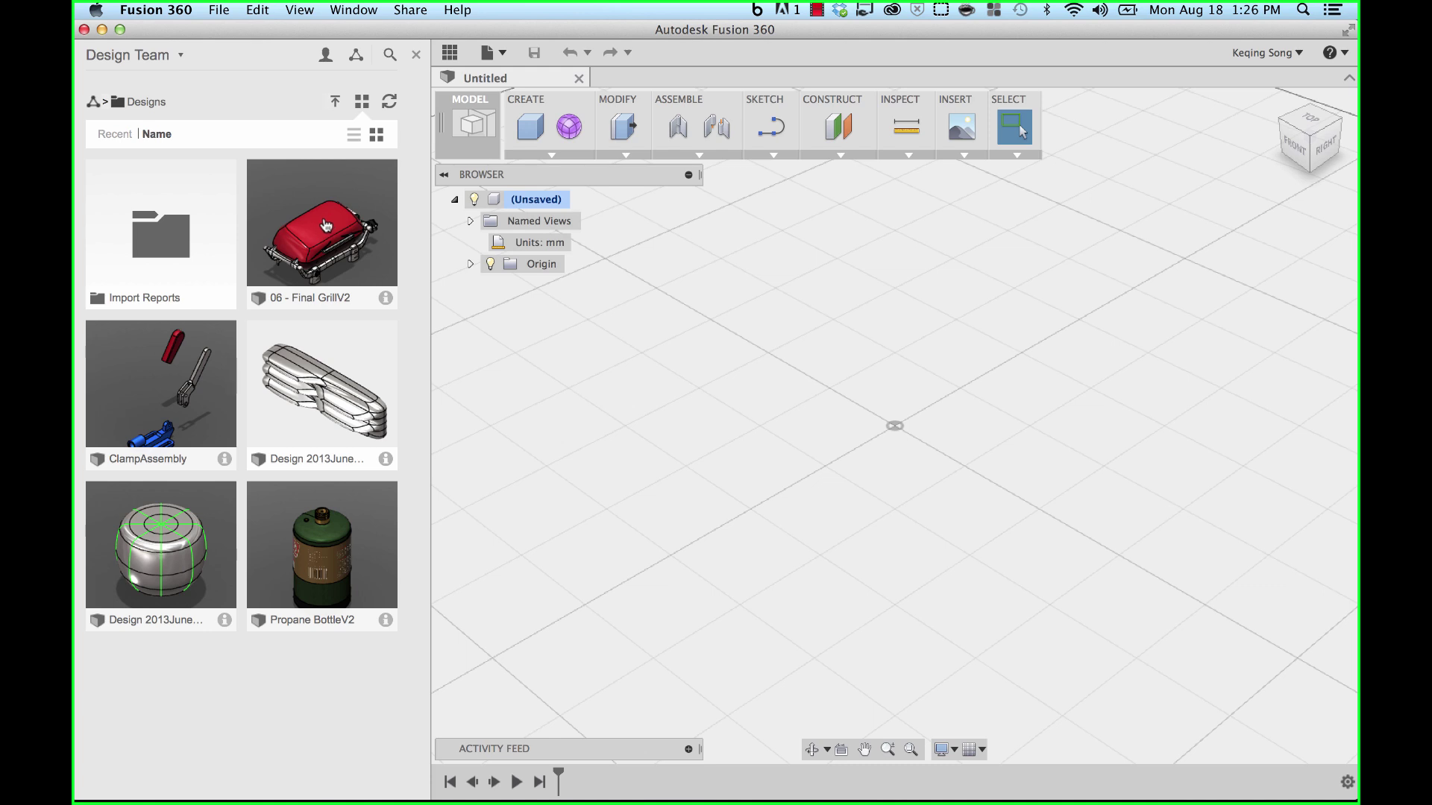
- Open the 06 - Final GrillV2 design and check its actions menu in the Data Panel
double_click(326, 226)
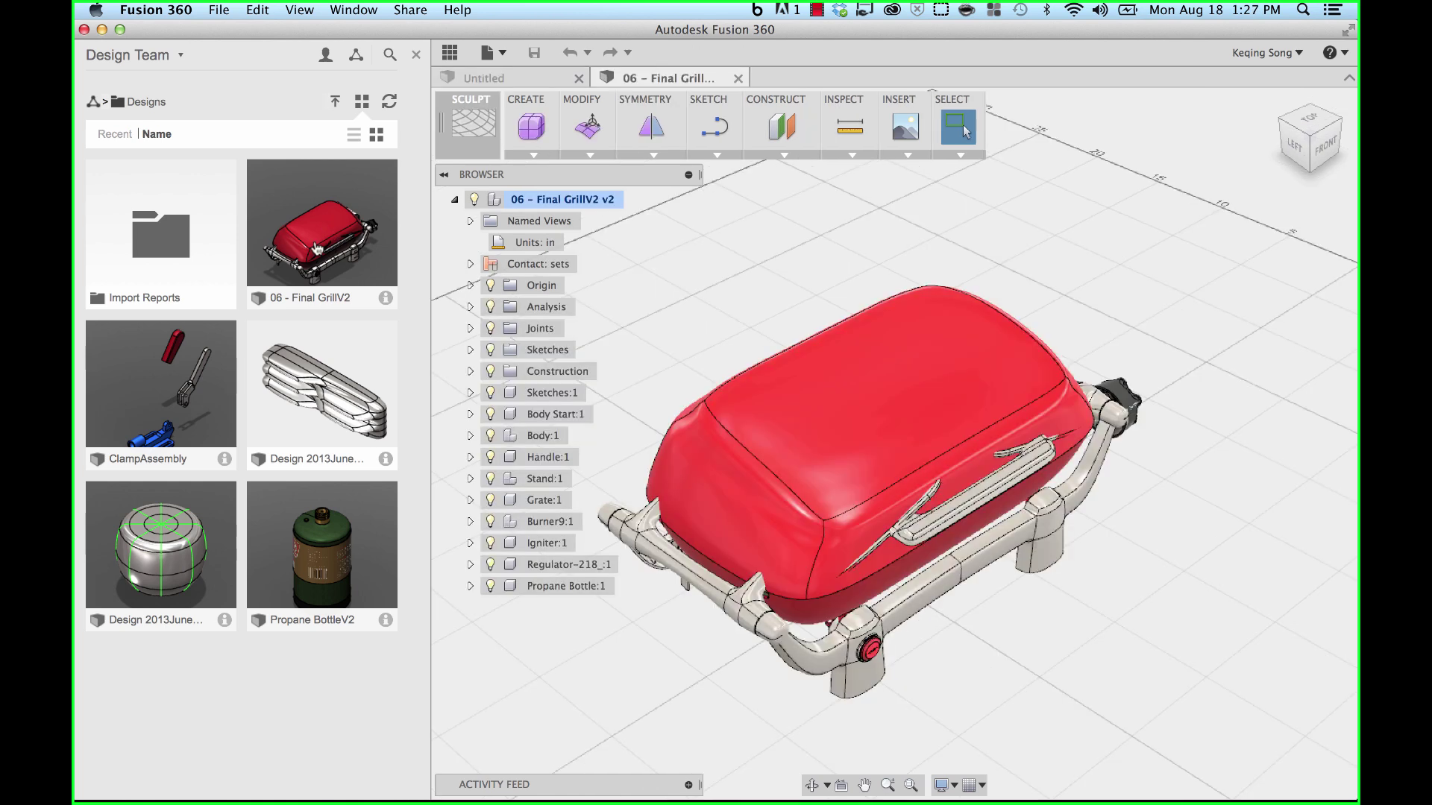
right_click(297, 244)
left_click(410, 210)
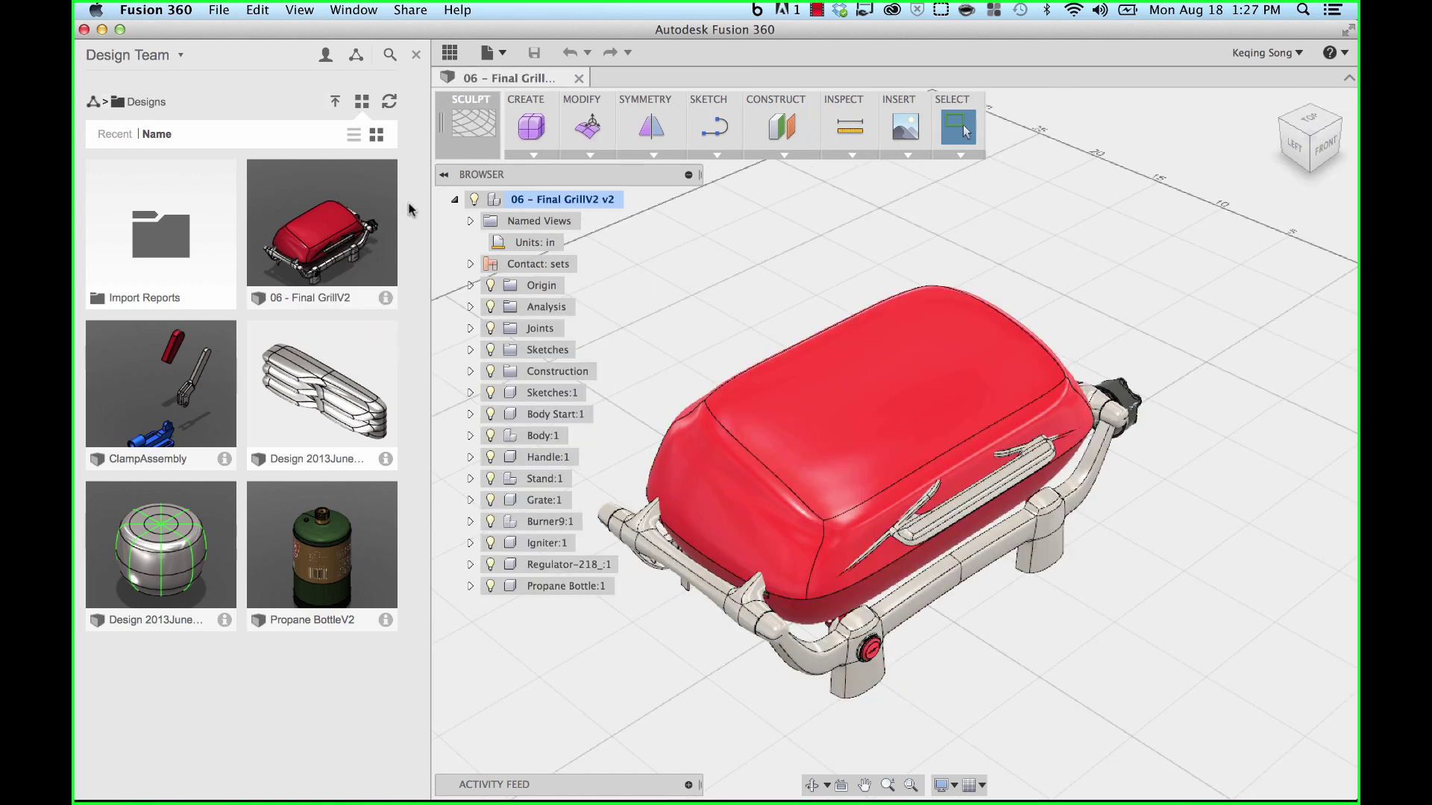
right_click(298, 213)
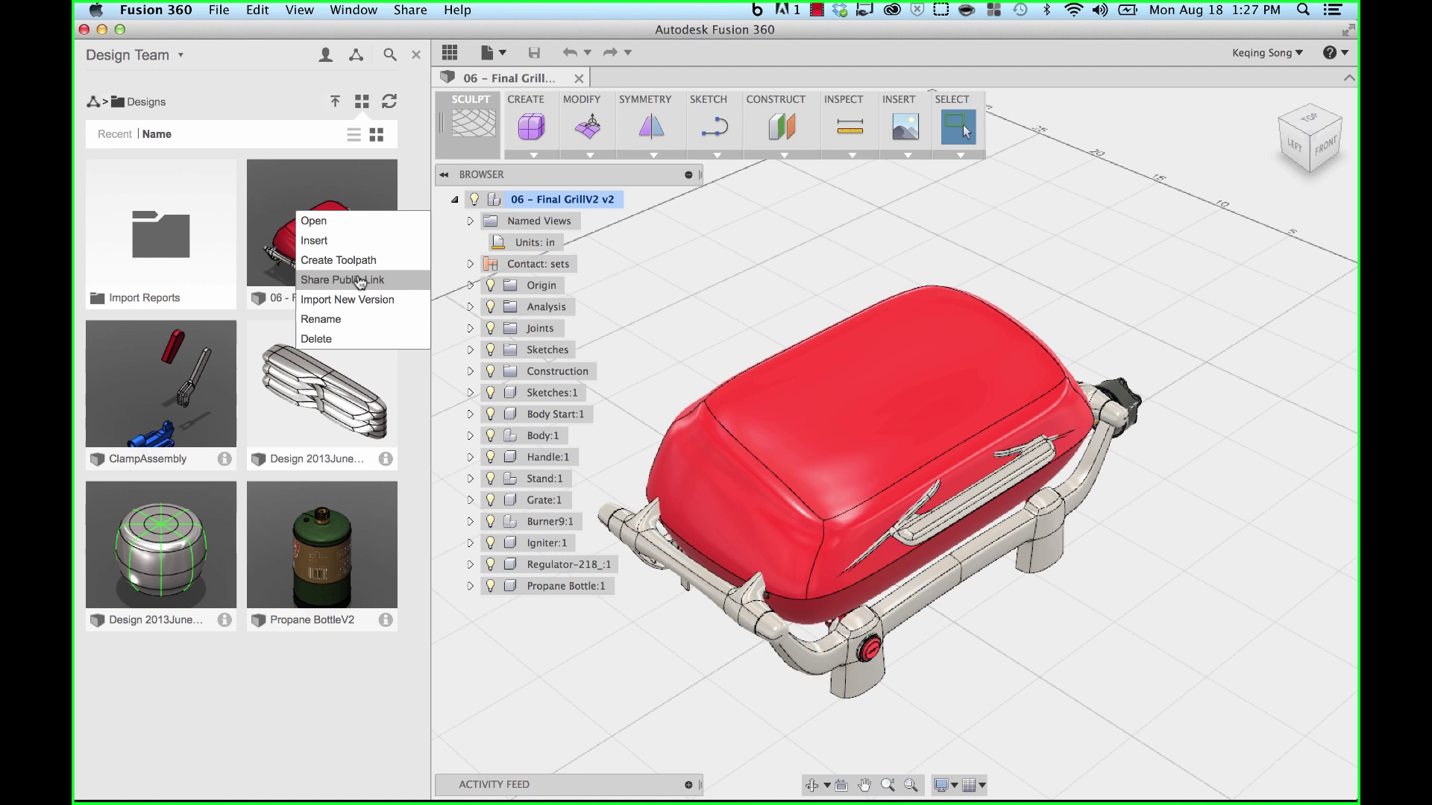
left_click(410, 184)
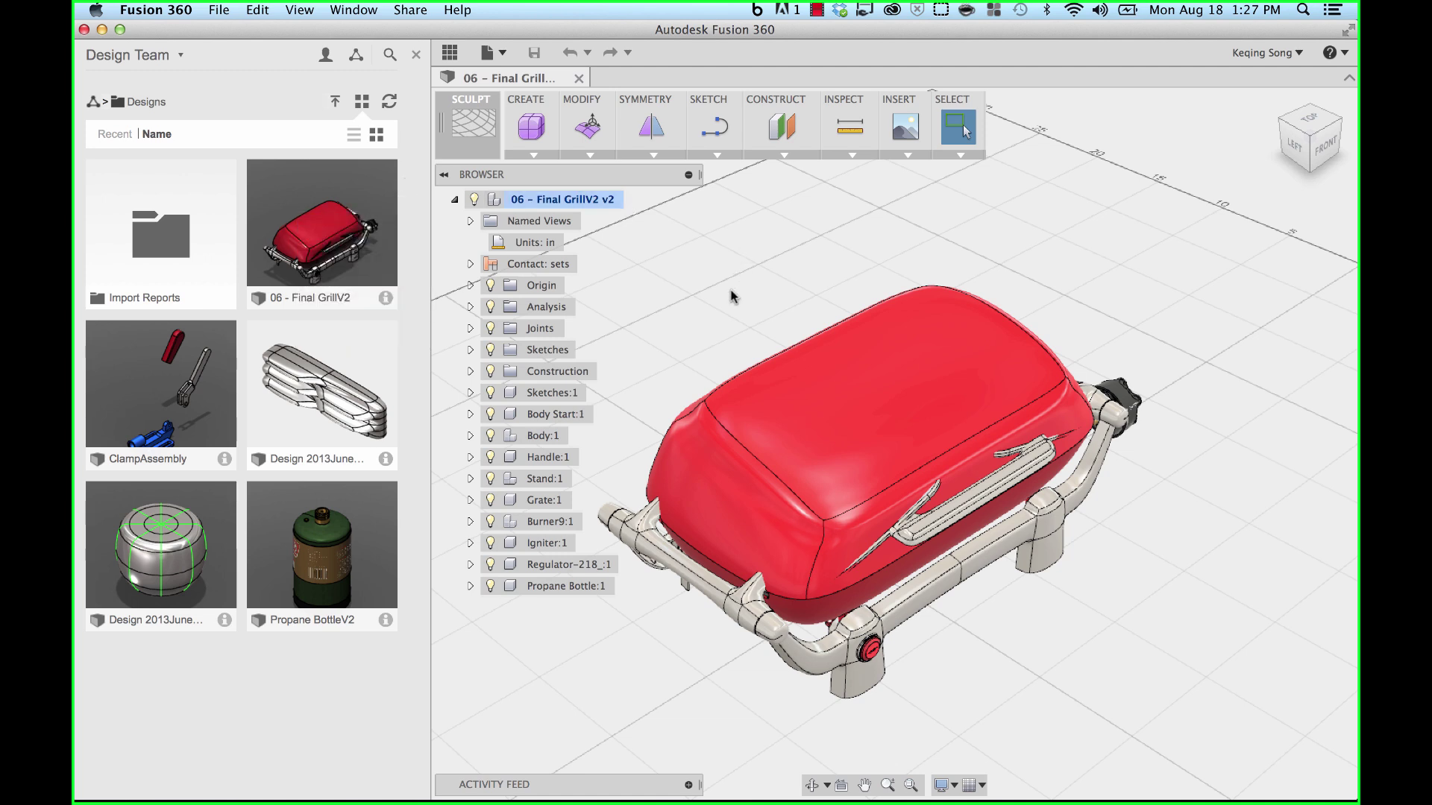
- Post 'just opened this BBQ design.' in the Activity Feed, then collapse the feed
left_click(688, 785)
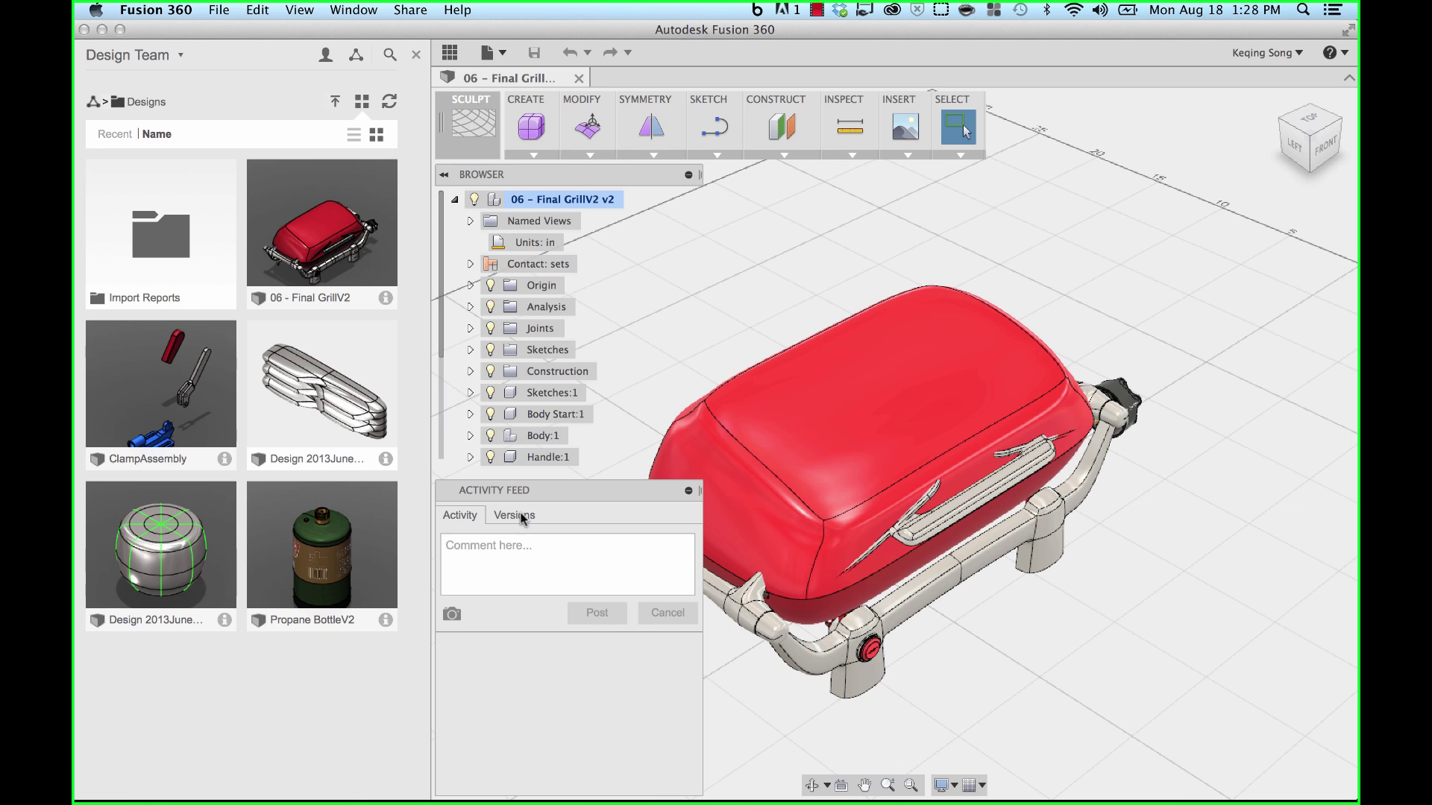
type("just opened this BBQ design.")
left_click(597, 613)
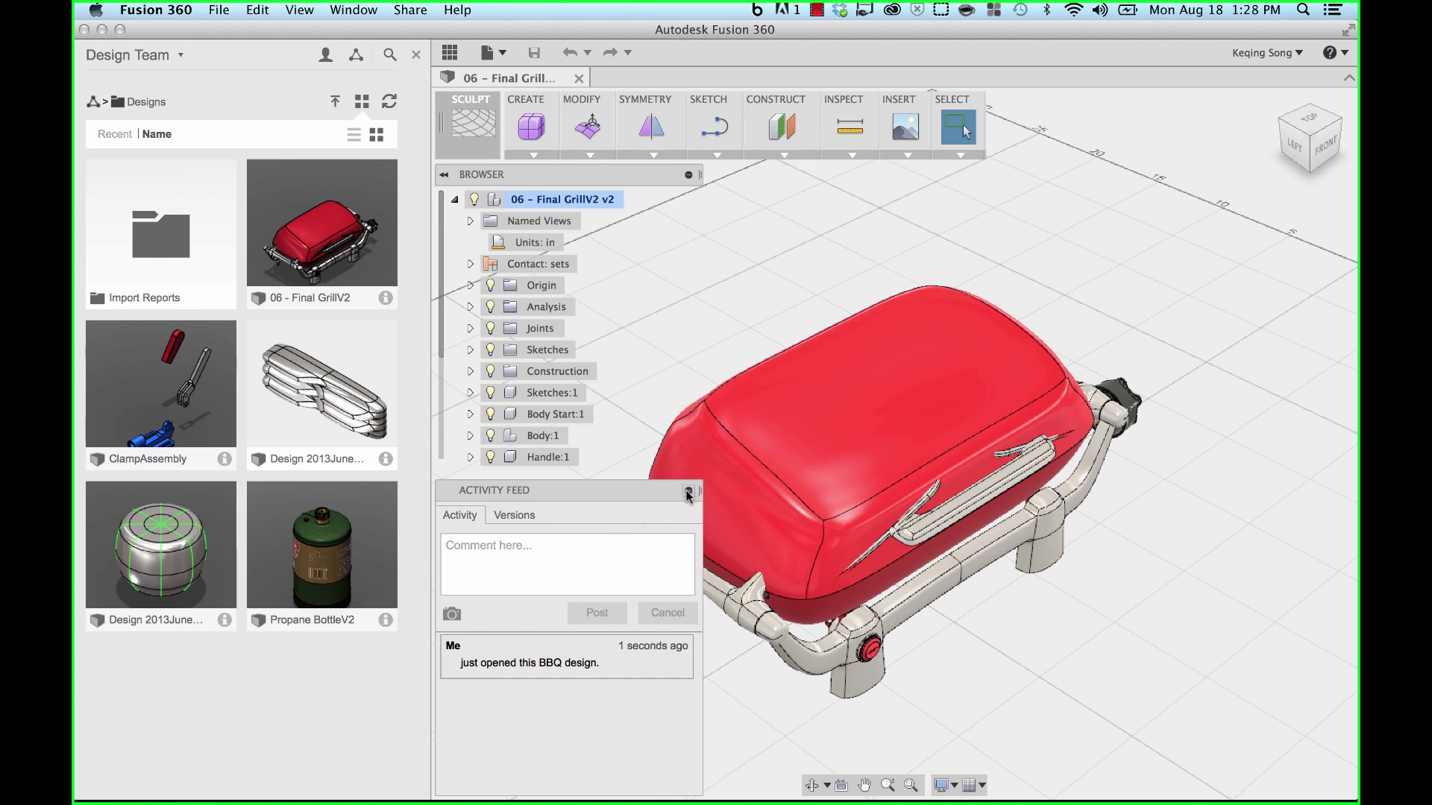
left_click(688, 491)
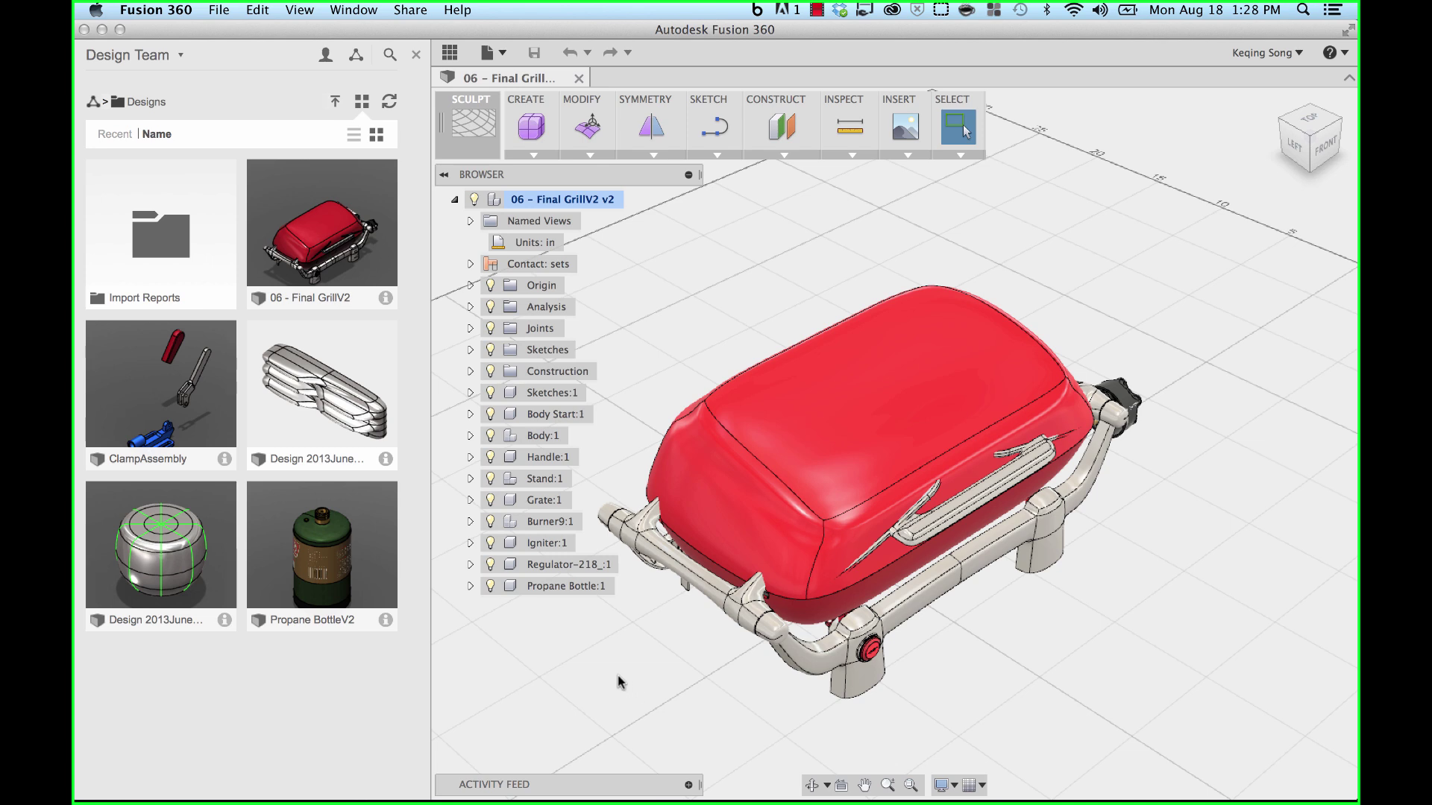
- View the Design Team web dashboard, then shrink and move the browser to reveal Fusion 360
left_click(356, 57)
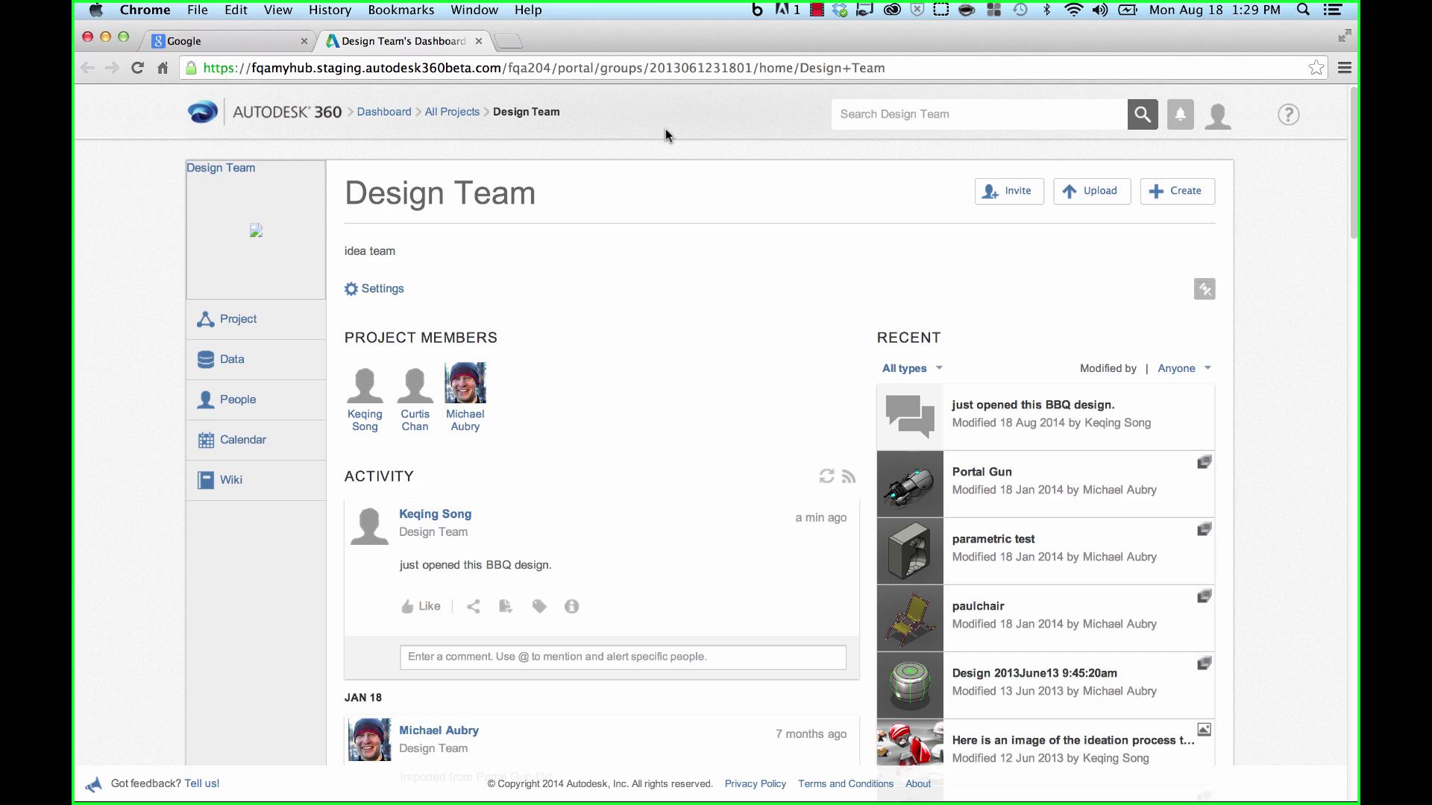
scroll(669, 358, "down", 2)
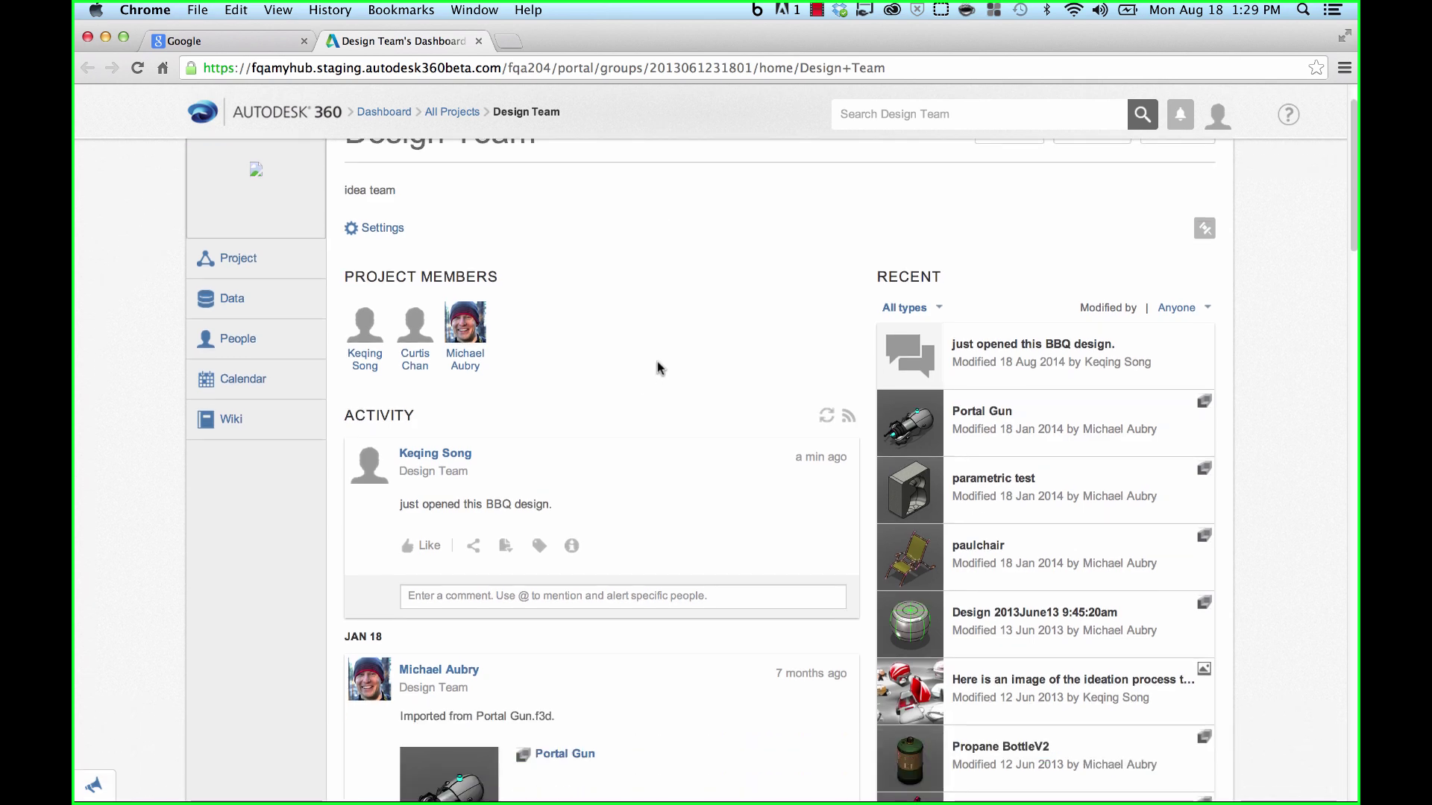
scroll(660, 370, "down", 3)
scroll(658, 370, "down", 7)
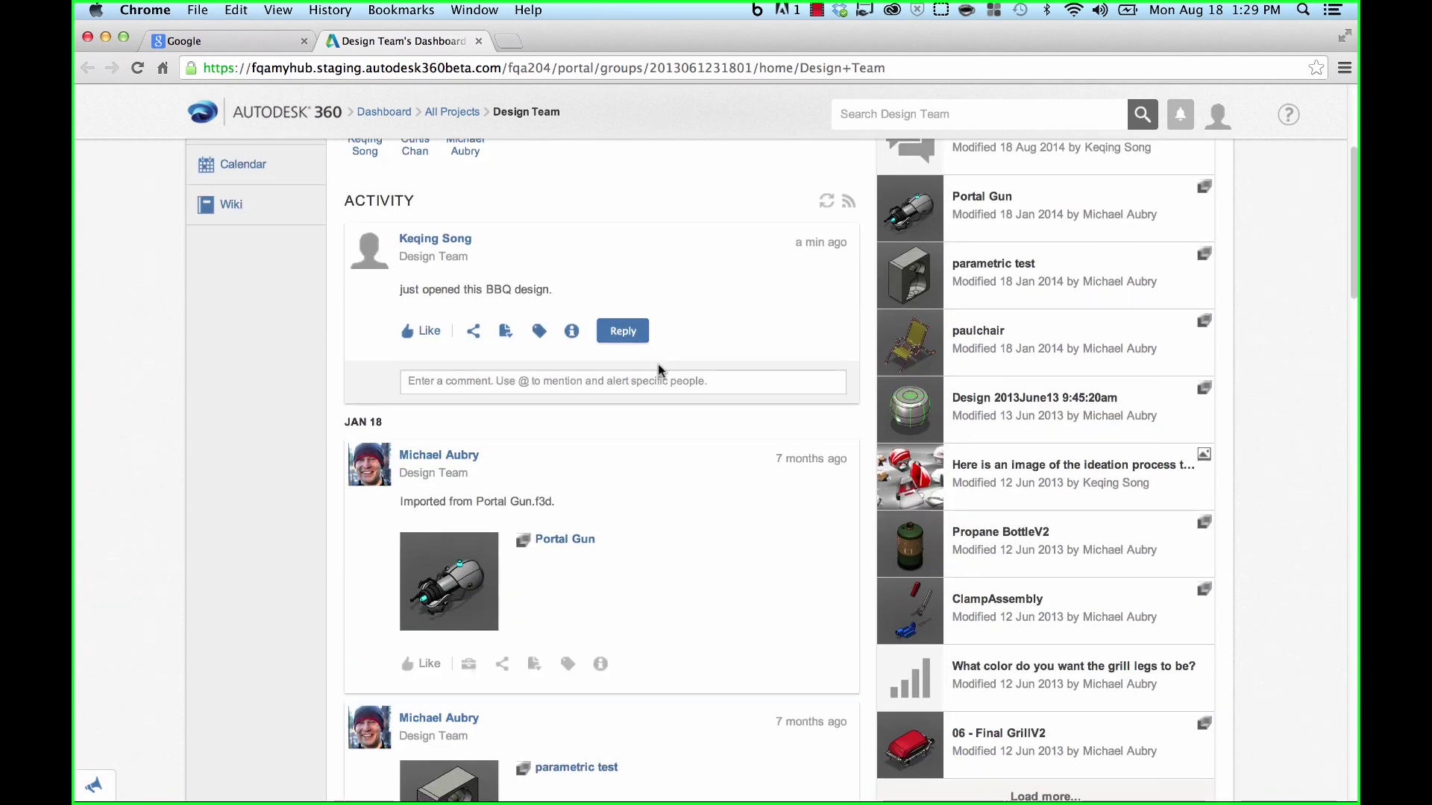
scroll(658, 371, "up", 12)
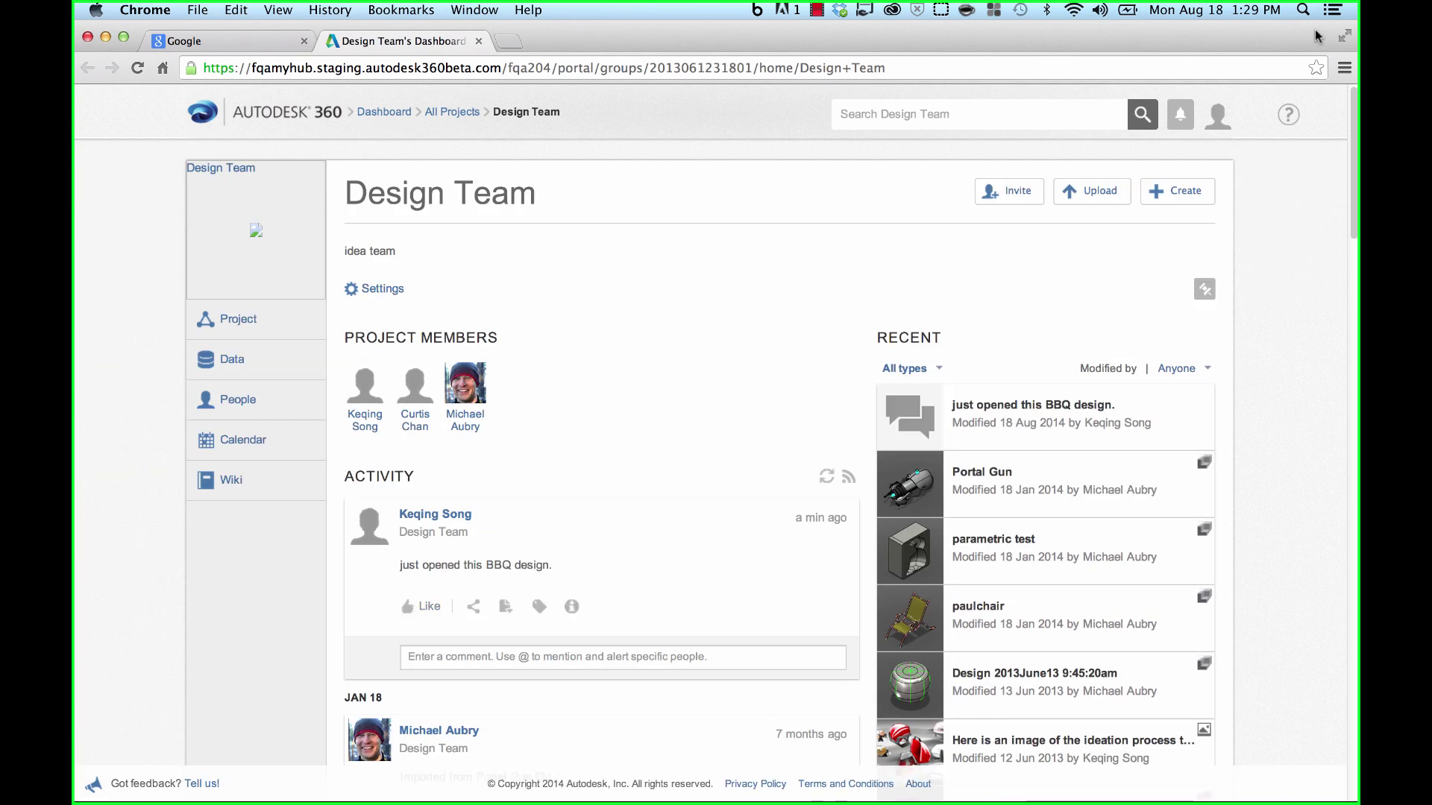
left_click_drag(1356, 800, 1030, 603)
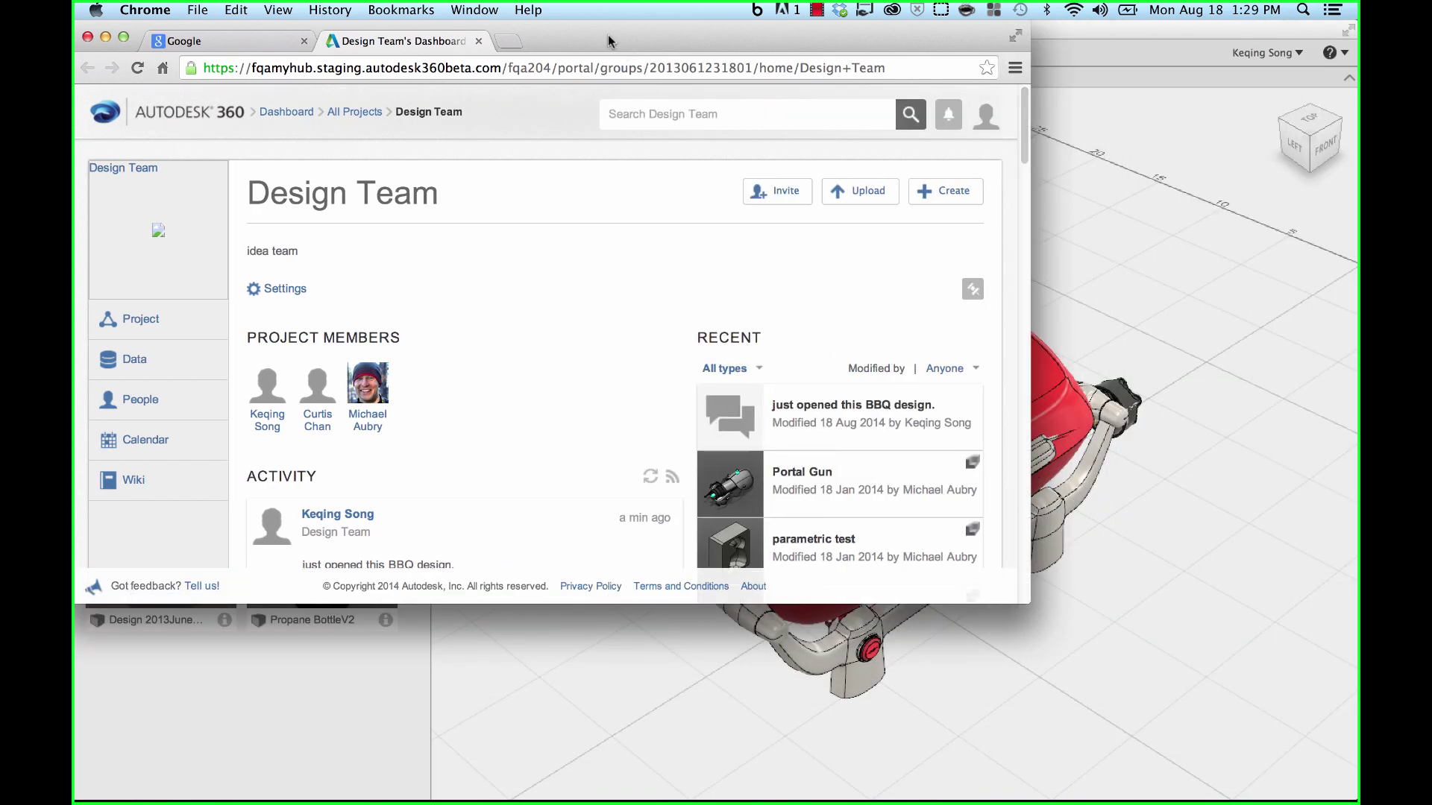
left_click_drag(607, 34, 898, 172)
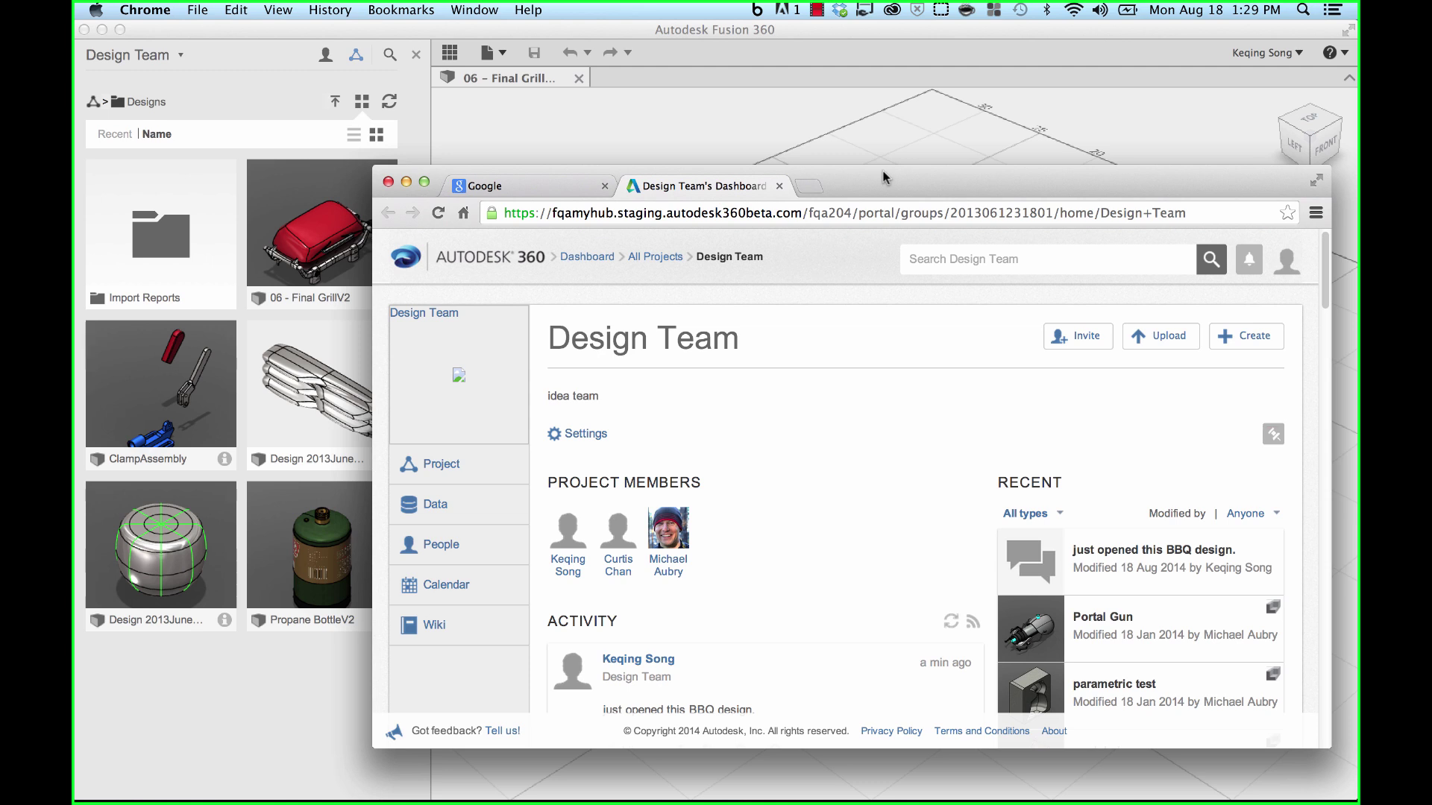
- Return to Fusion 360 and go up to the Design Team project's root folders
left_click(848, 37)
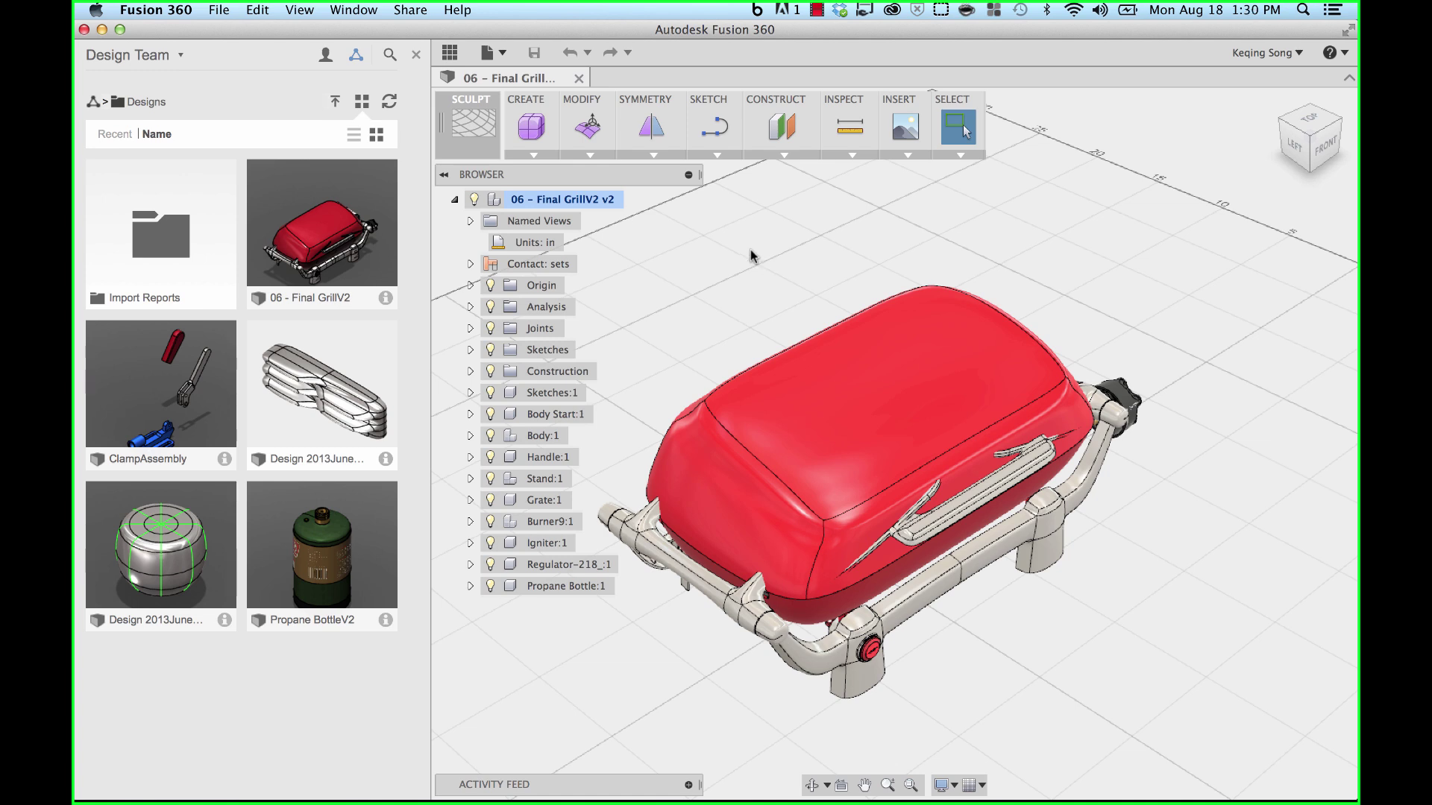
left_click(94, 104)
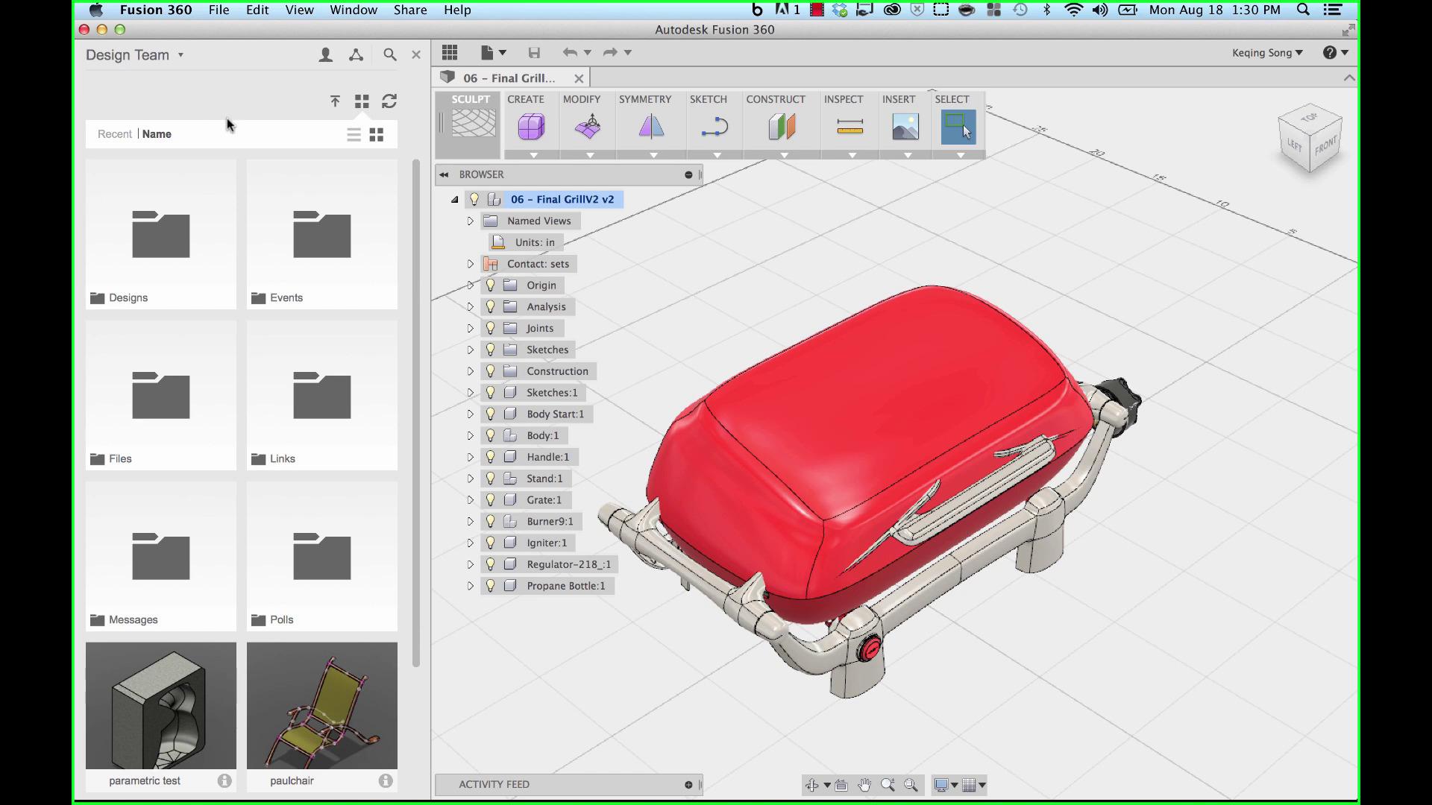
- Search all data for 'propane' and view the Propane BottleV2 result's details and actions
left_click(390, 54)
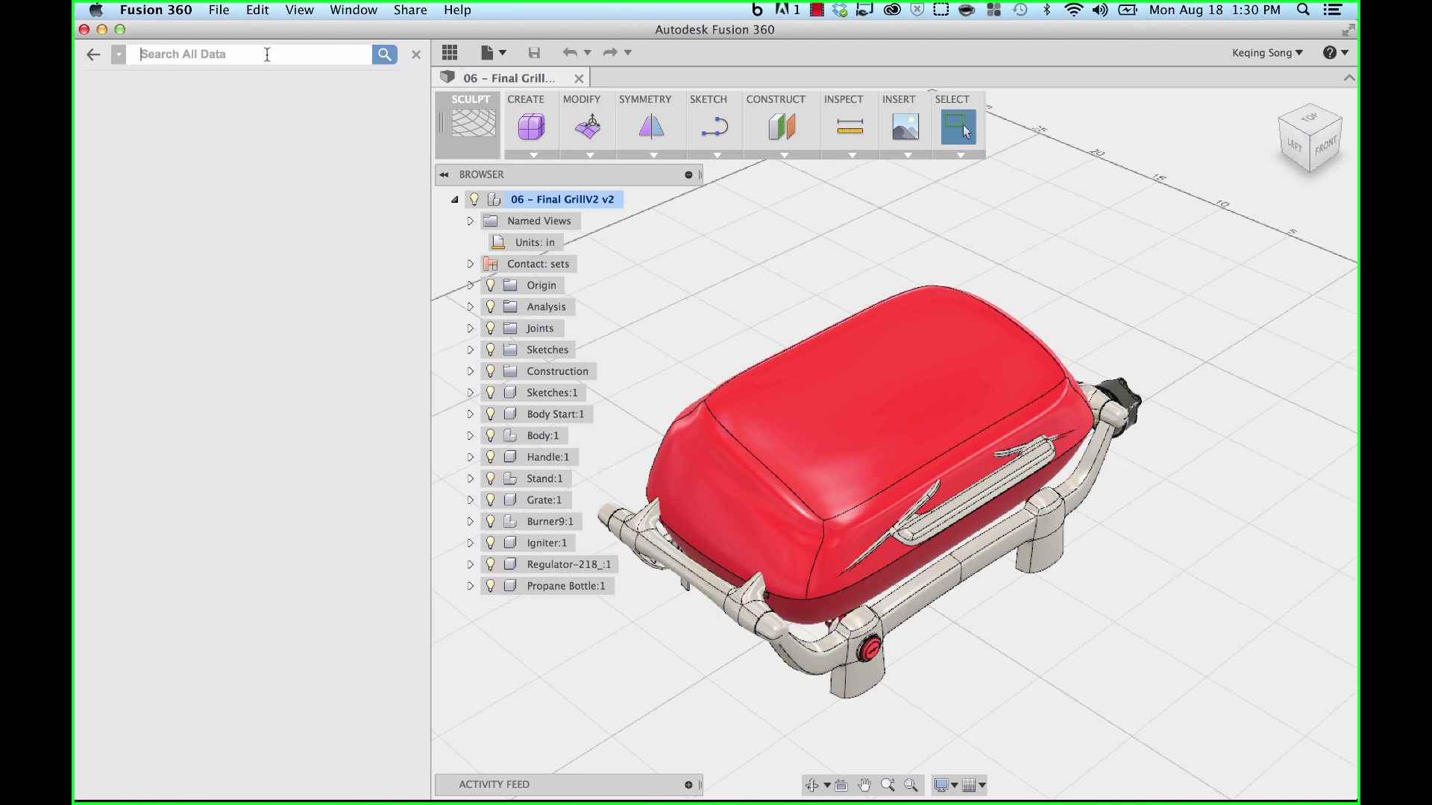
type("propane")
key("Return")
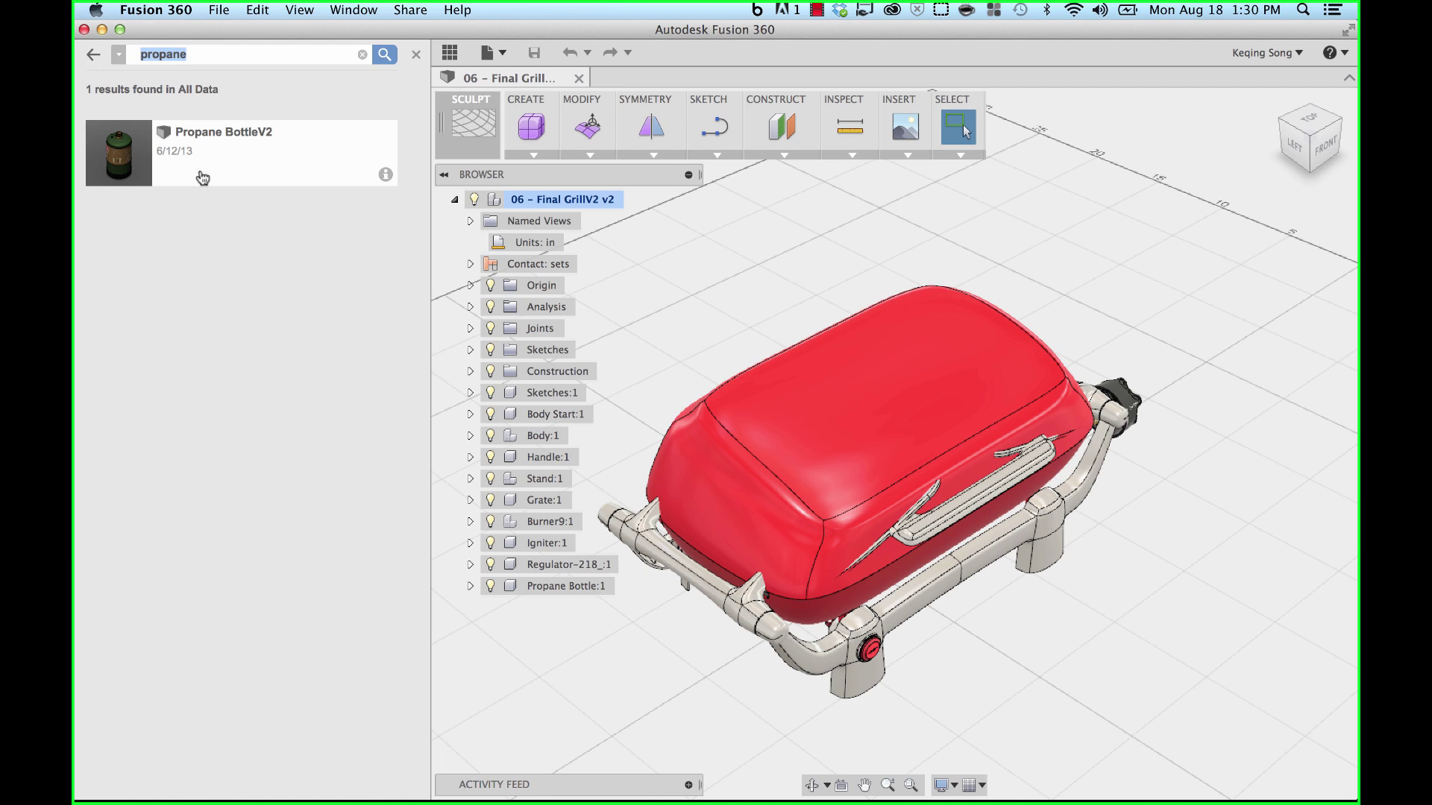
left_click(385, 176)
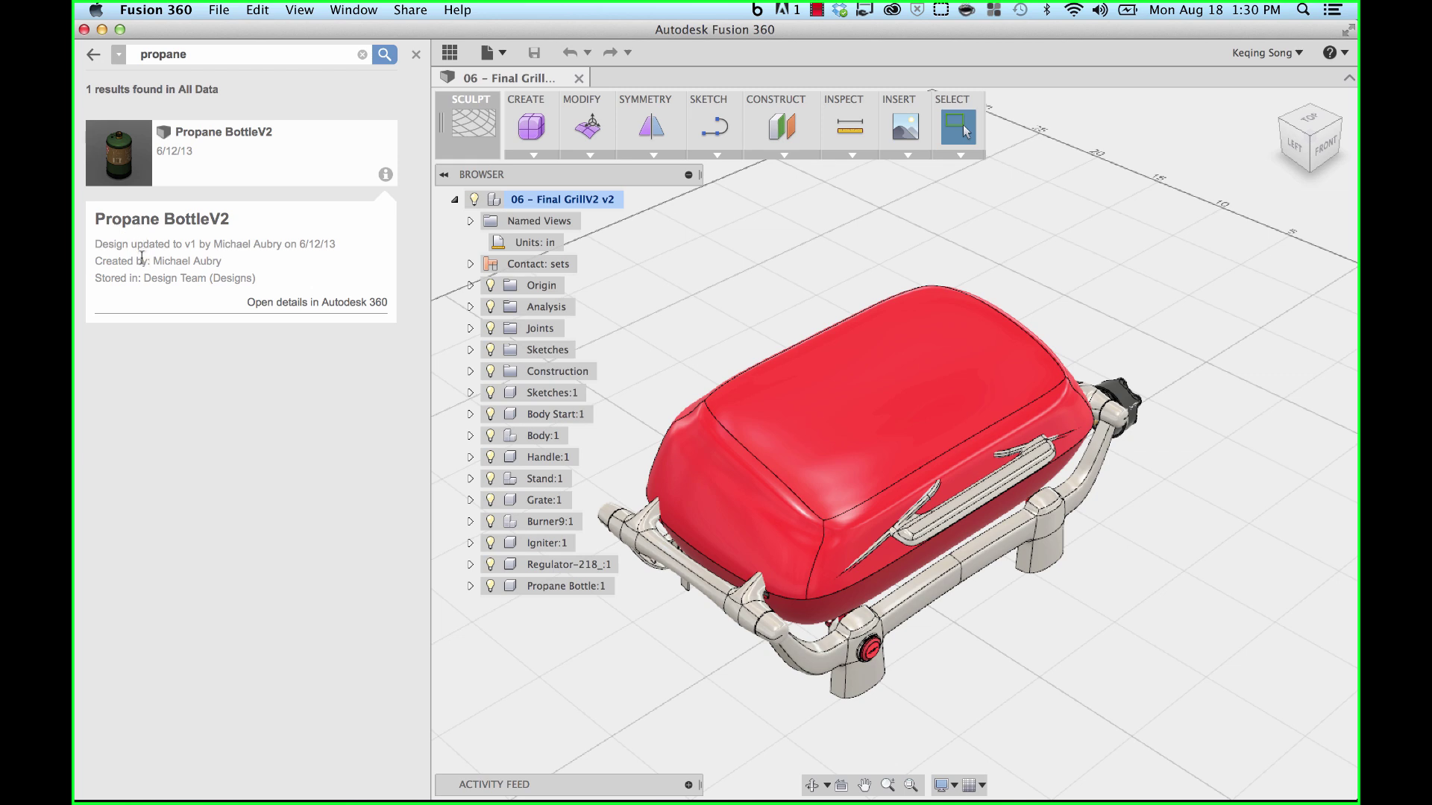
right_click(118, 140)
- Insert Propane BottleV2 into the grill design and move it 3.00 in along Y
left_click(134, 168)
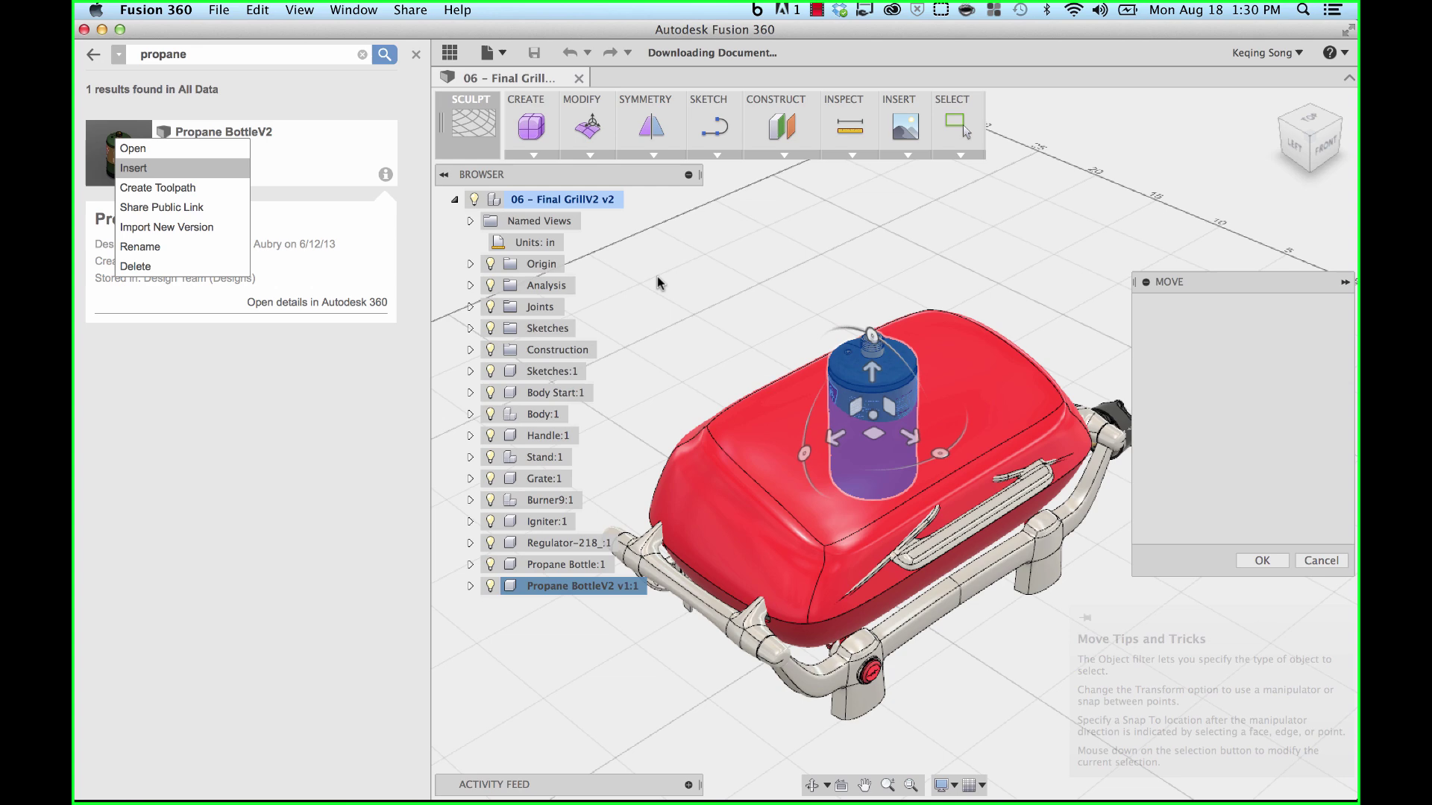
middle_click_drag(727, 331, 721, 283)
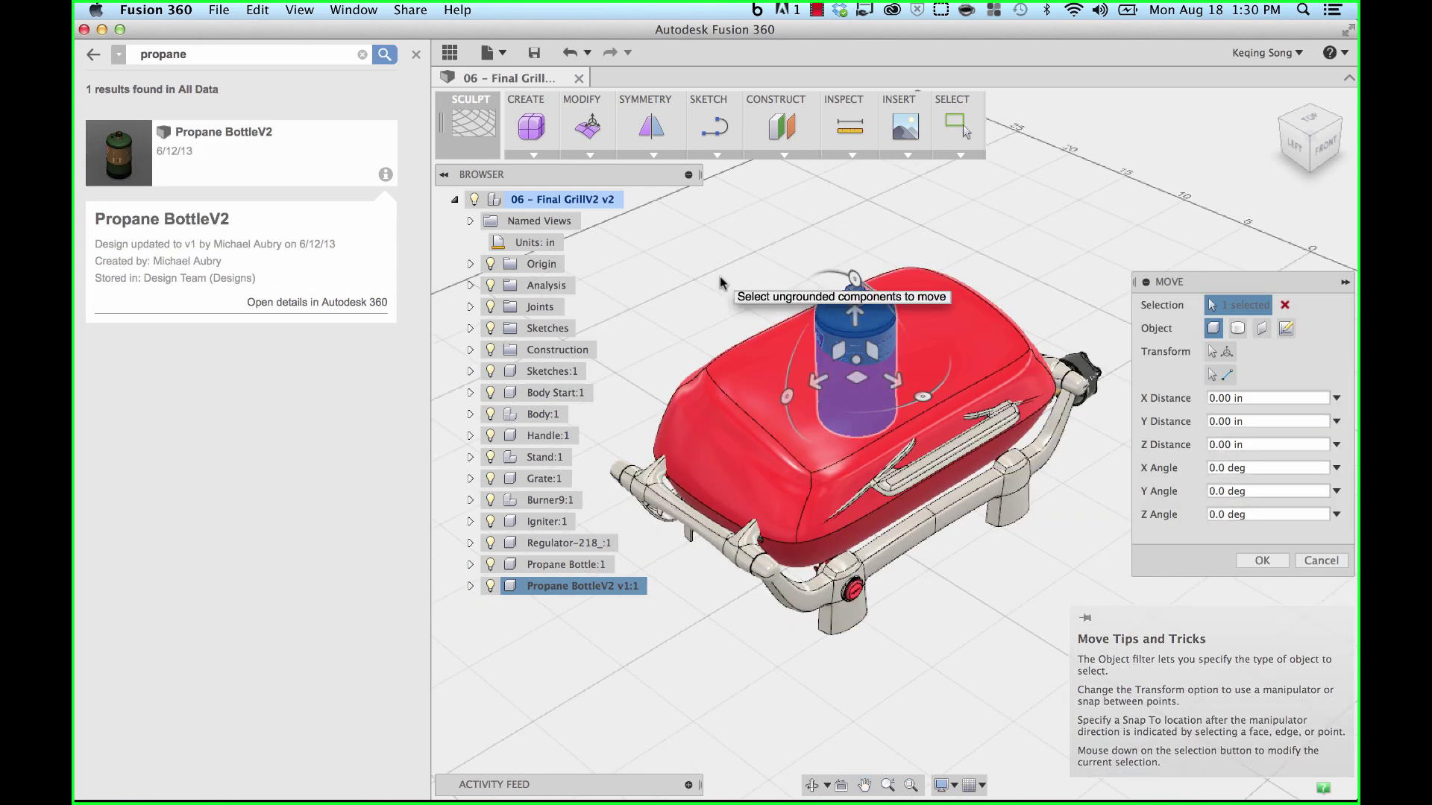
left_click_drag(856, 317, 853, 259)
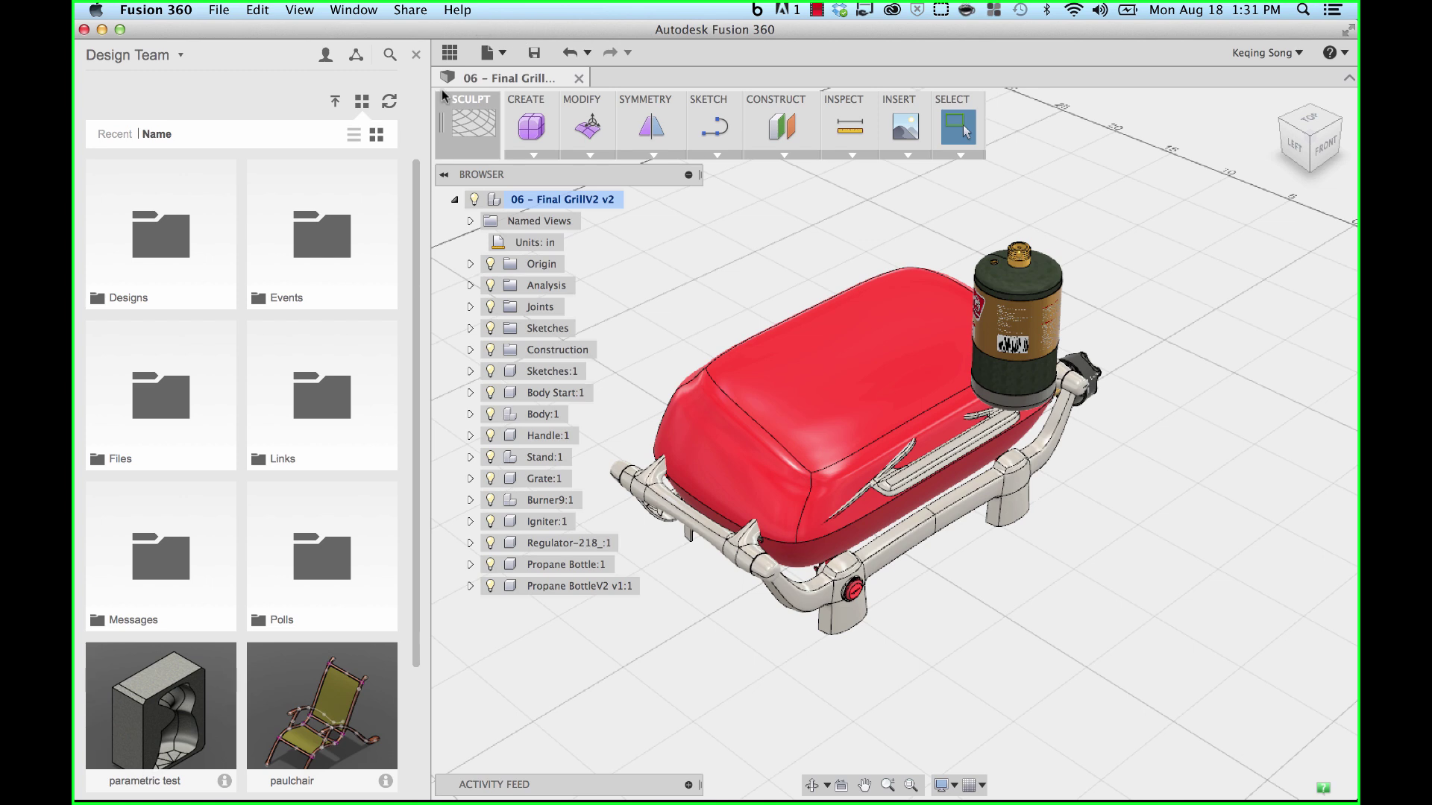
- Start saving the grill as a new design and select the version suffix in its name
left_click(502, 55)
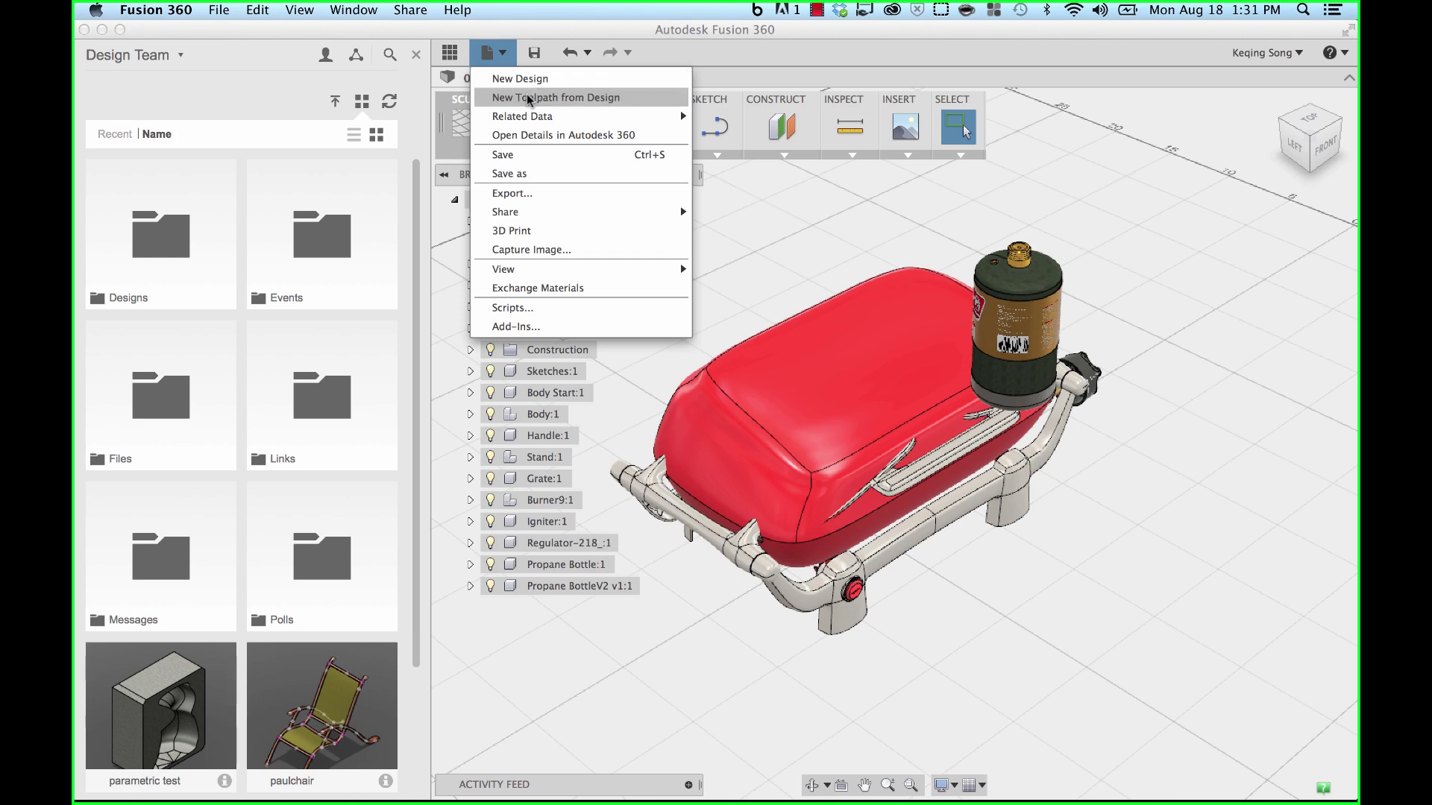
left_click(518, 170)
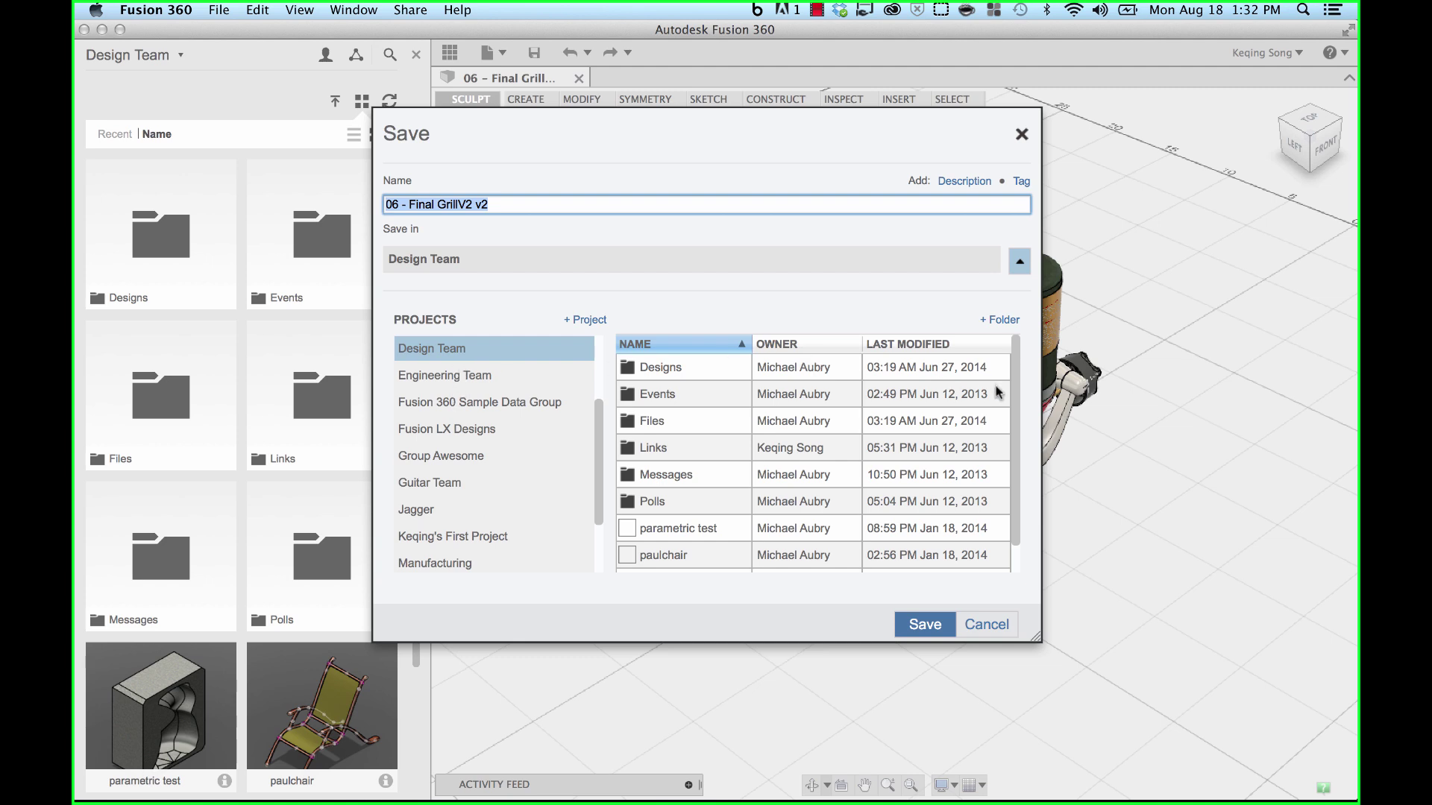
left_click_drag(1014, 384, 1015, 437)
scroll(1014, 437, "up", 1)
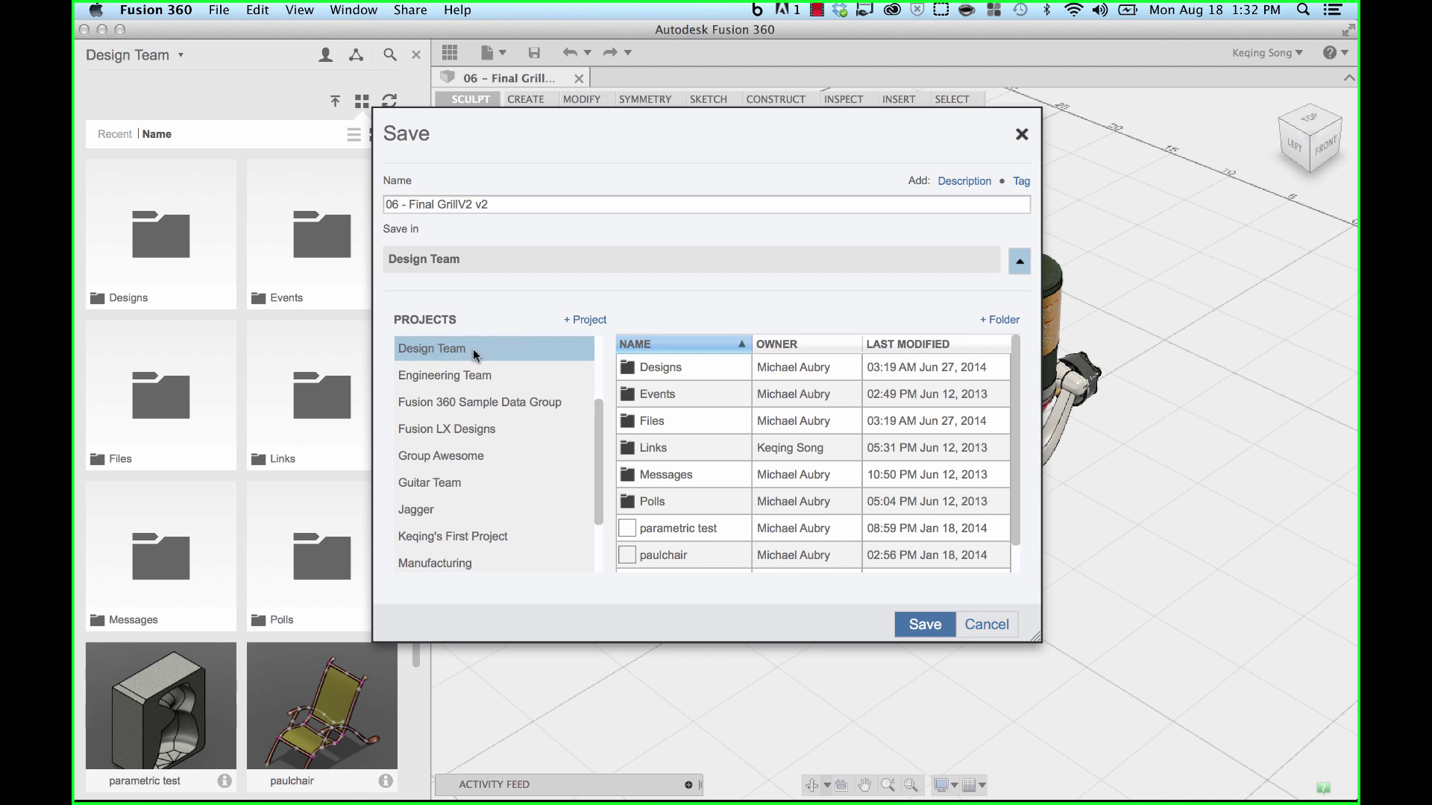
left_click(511, 205)
left_click_drag(489, 204, 458, 204)
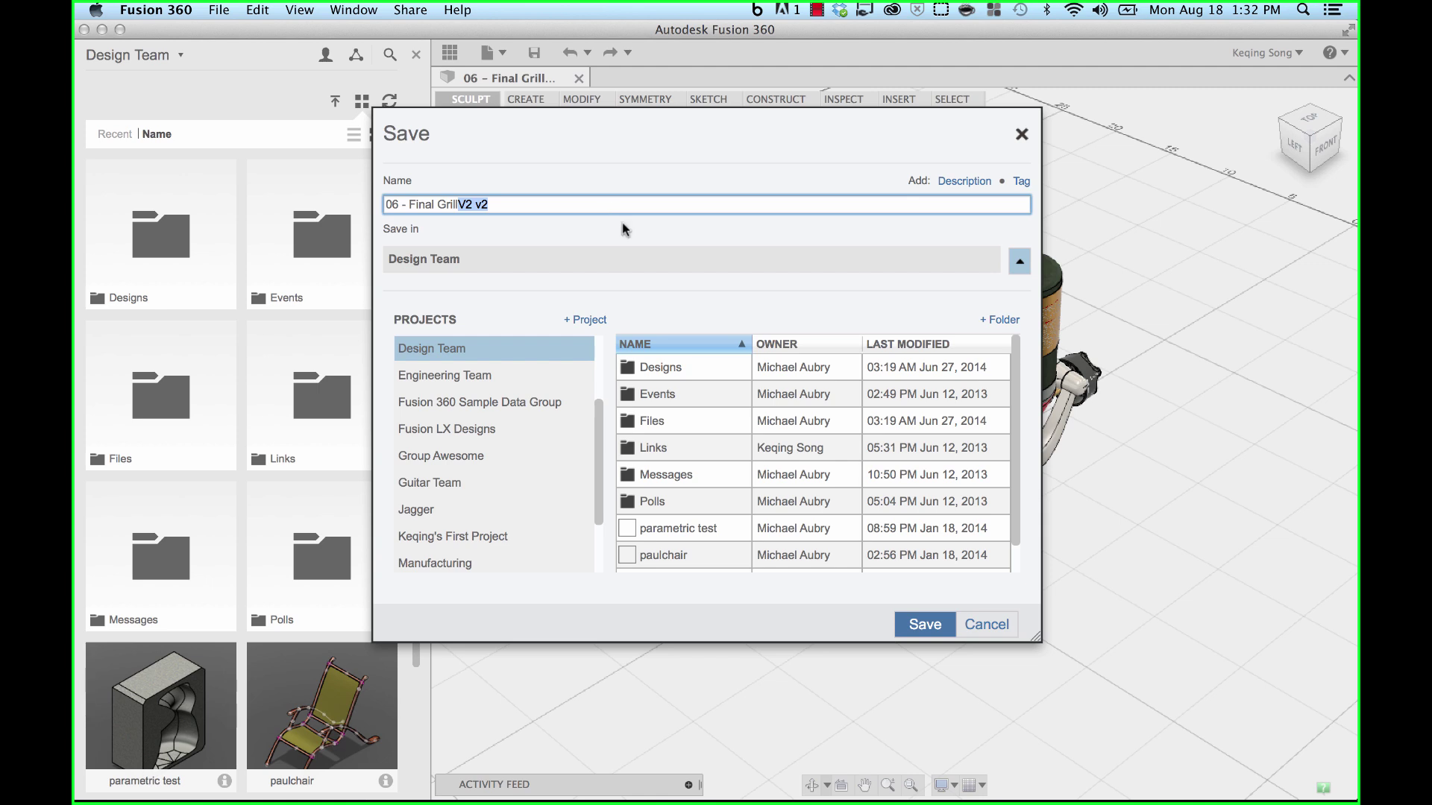
- Create a new folder named 'Grill with propane' in Design Team
left_click(994, 323)
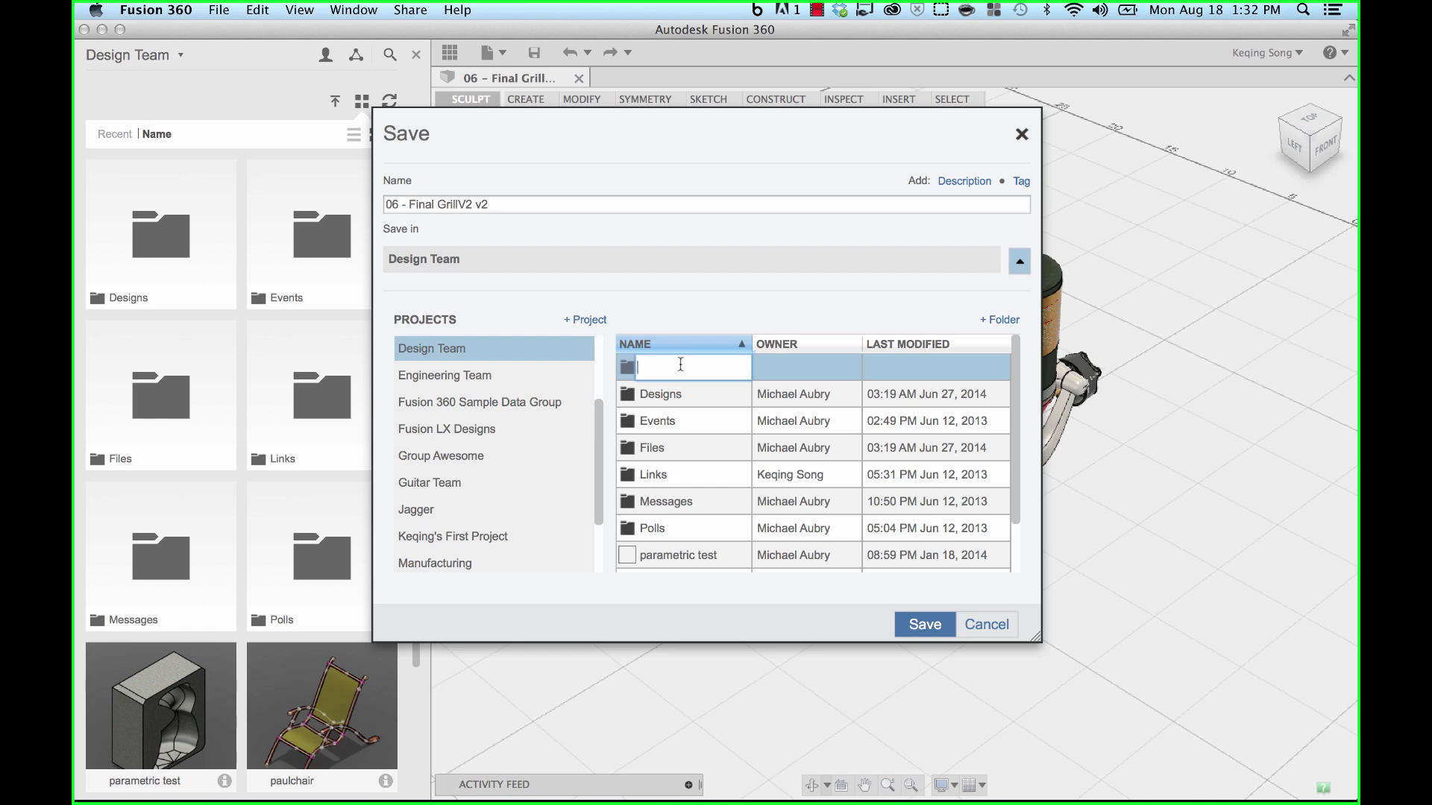
type("Grill with pr")
type("opane")
- Rename the design to '06 - Final Grill and propane tank' and save it into the new folder
left_click(580, 202)
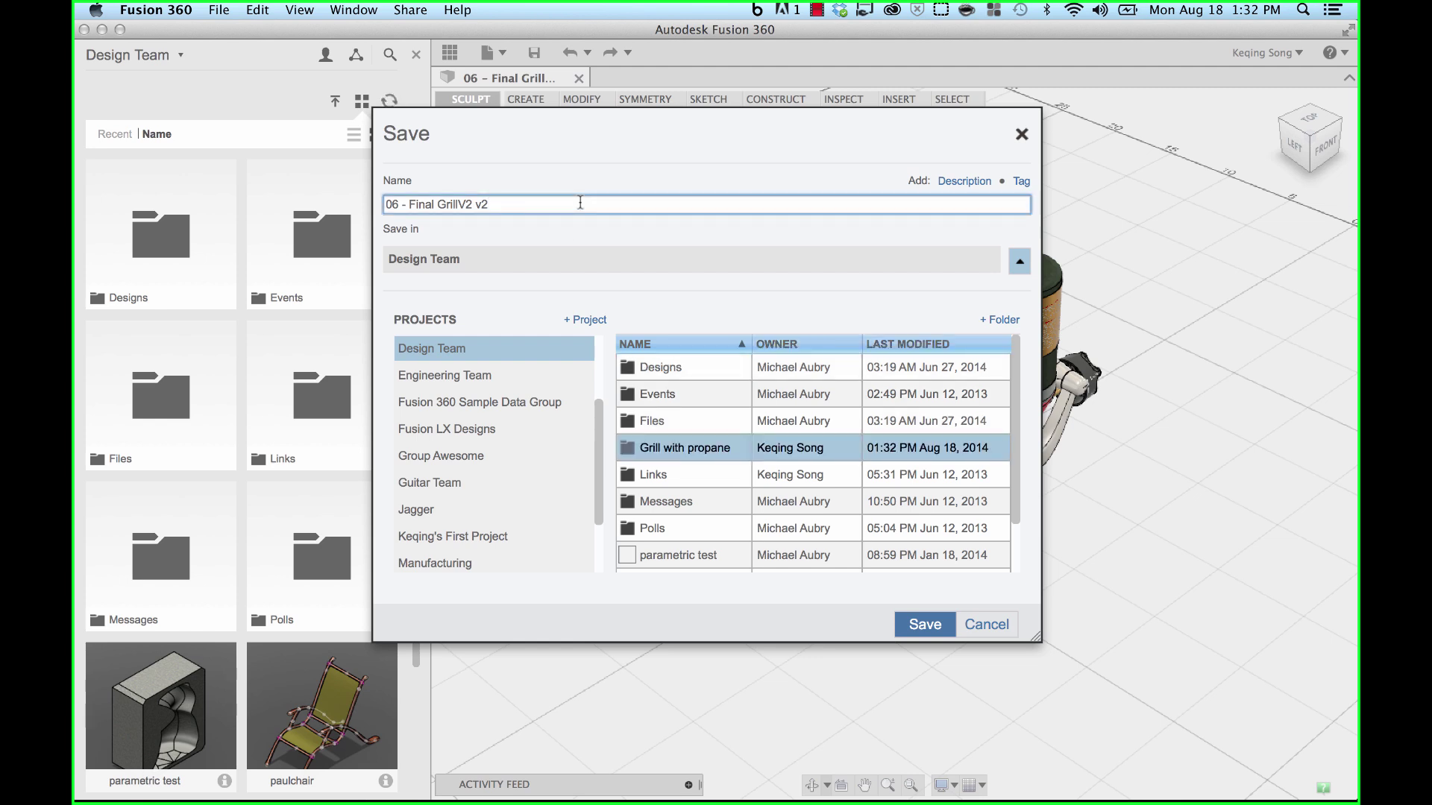
key("BackSpace")
key("BackSpace")
key("BackSpace")
key("BackSpace")
key("BackSpace")
type("and propane tank")
left_click(936, 626)
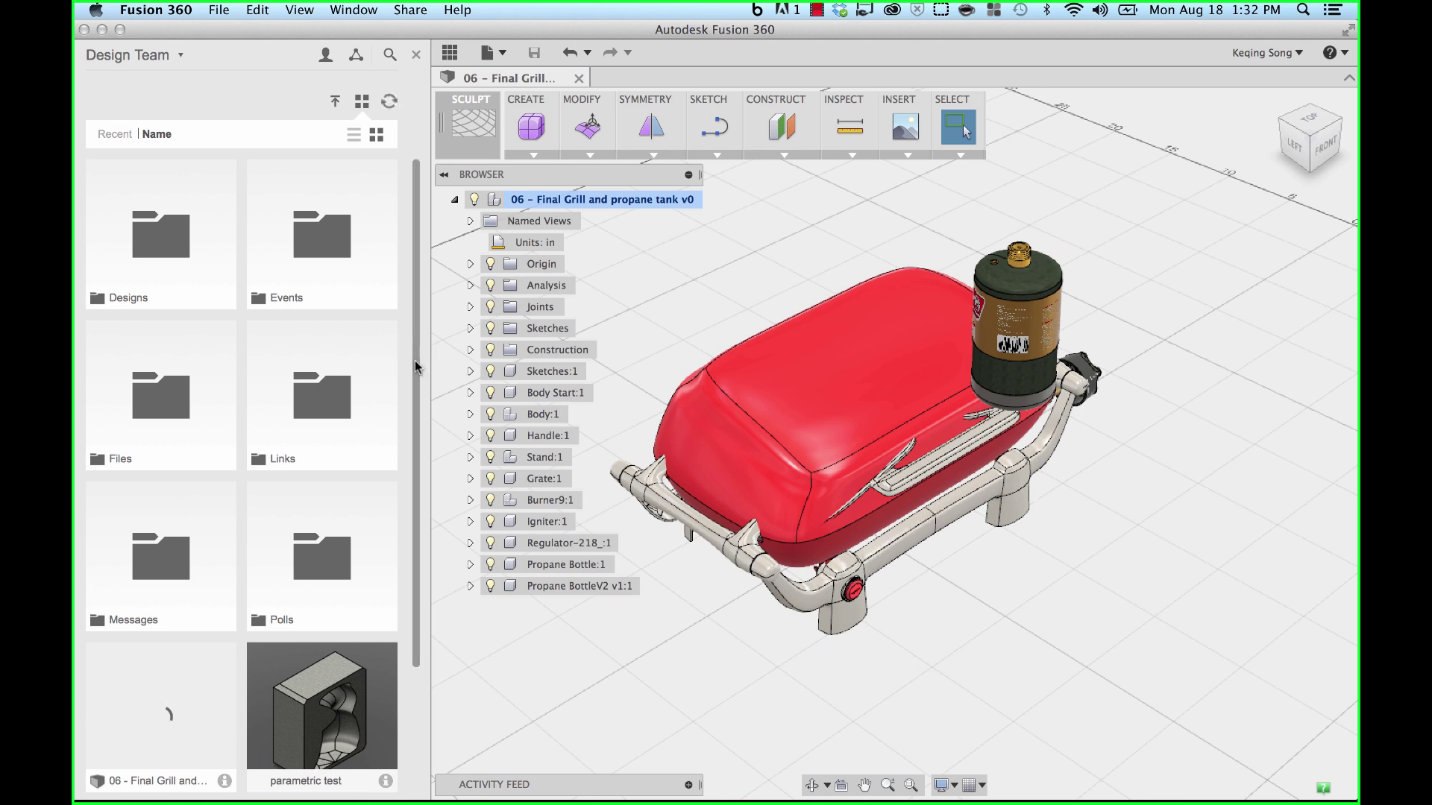
left_click_drag(414, 360, 410, 415)
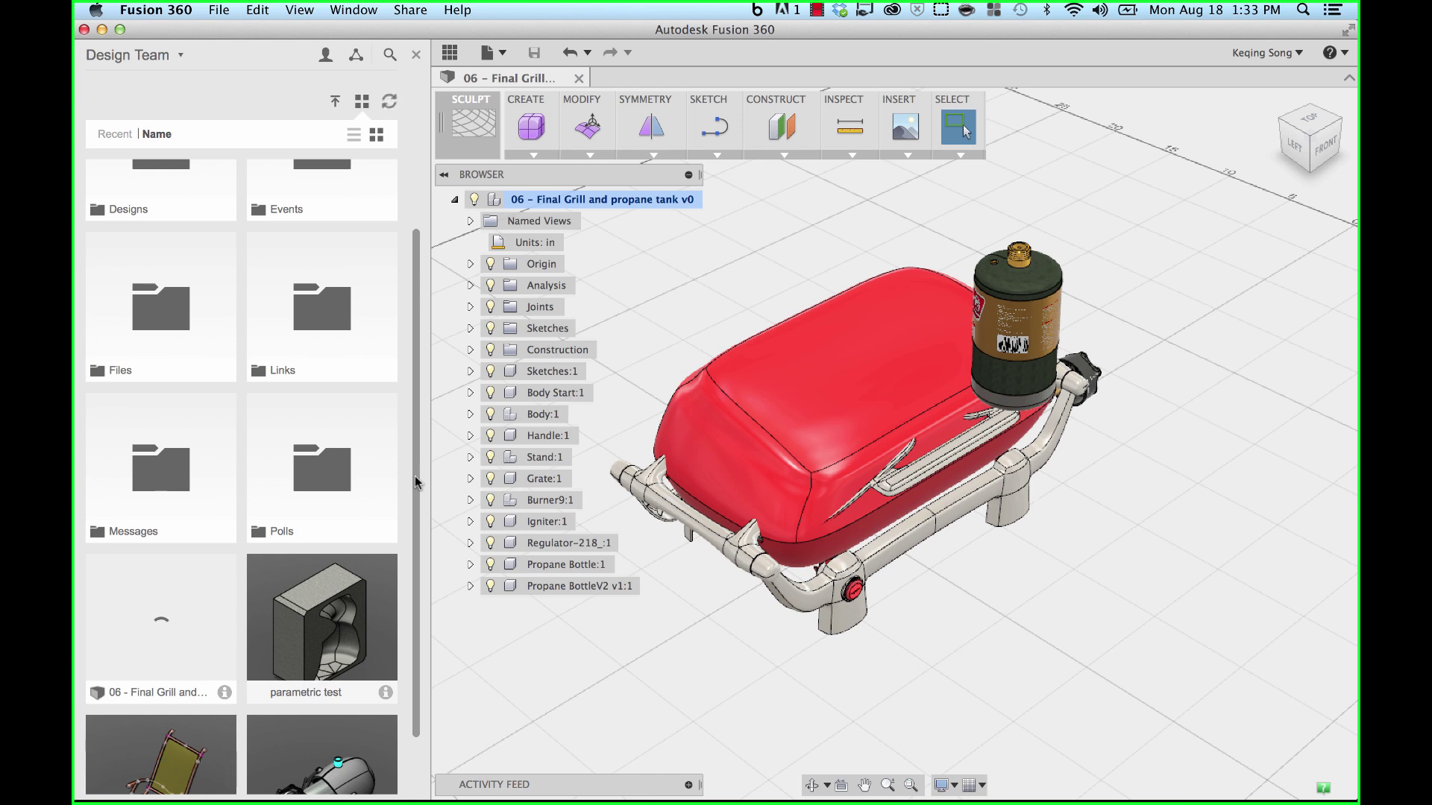
left_click(492, 53)
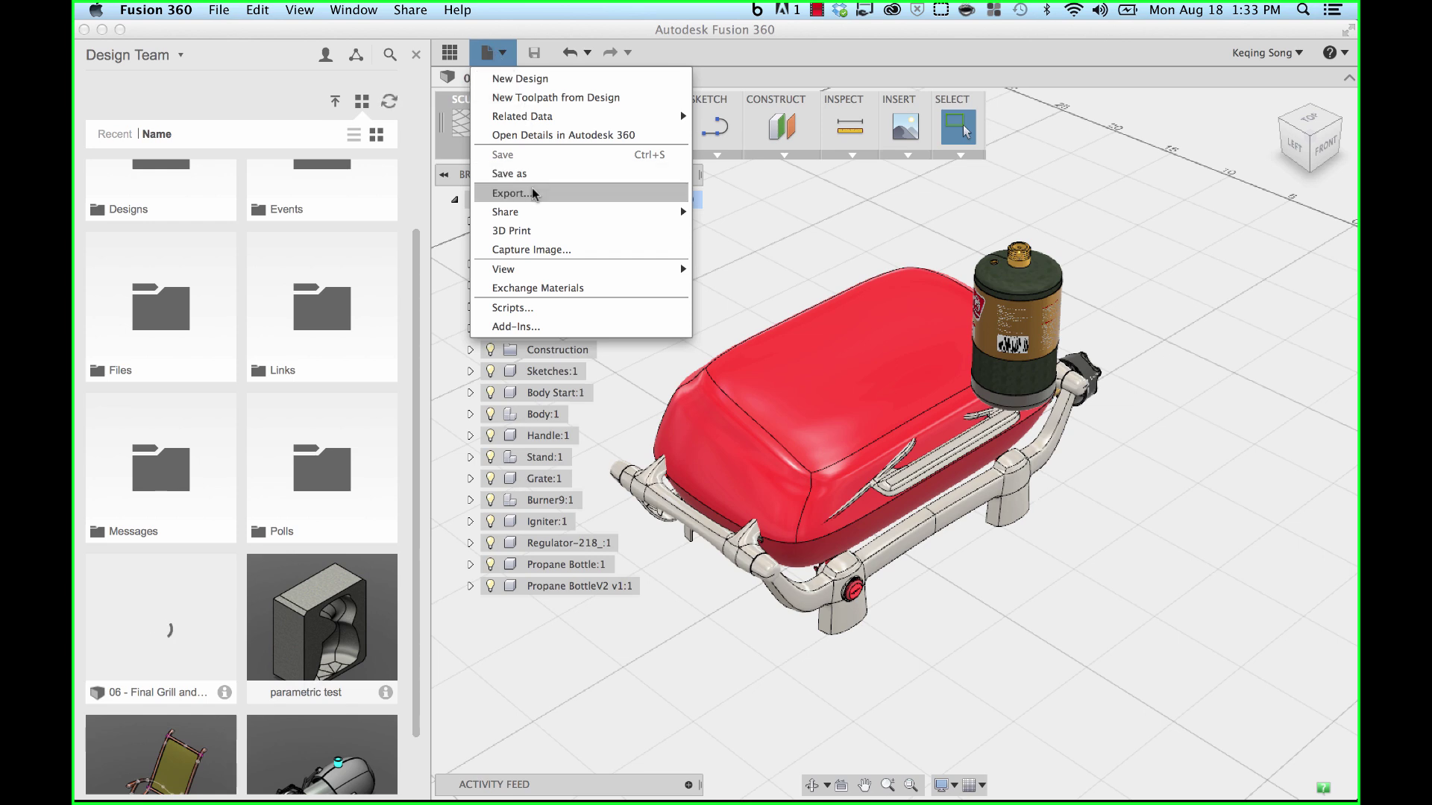
left_click(534, 196)
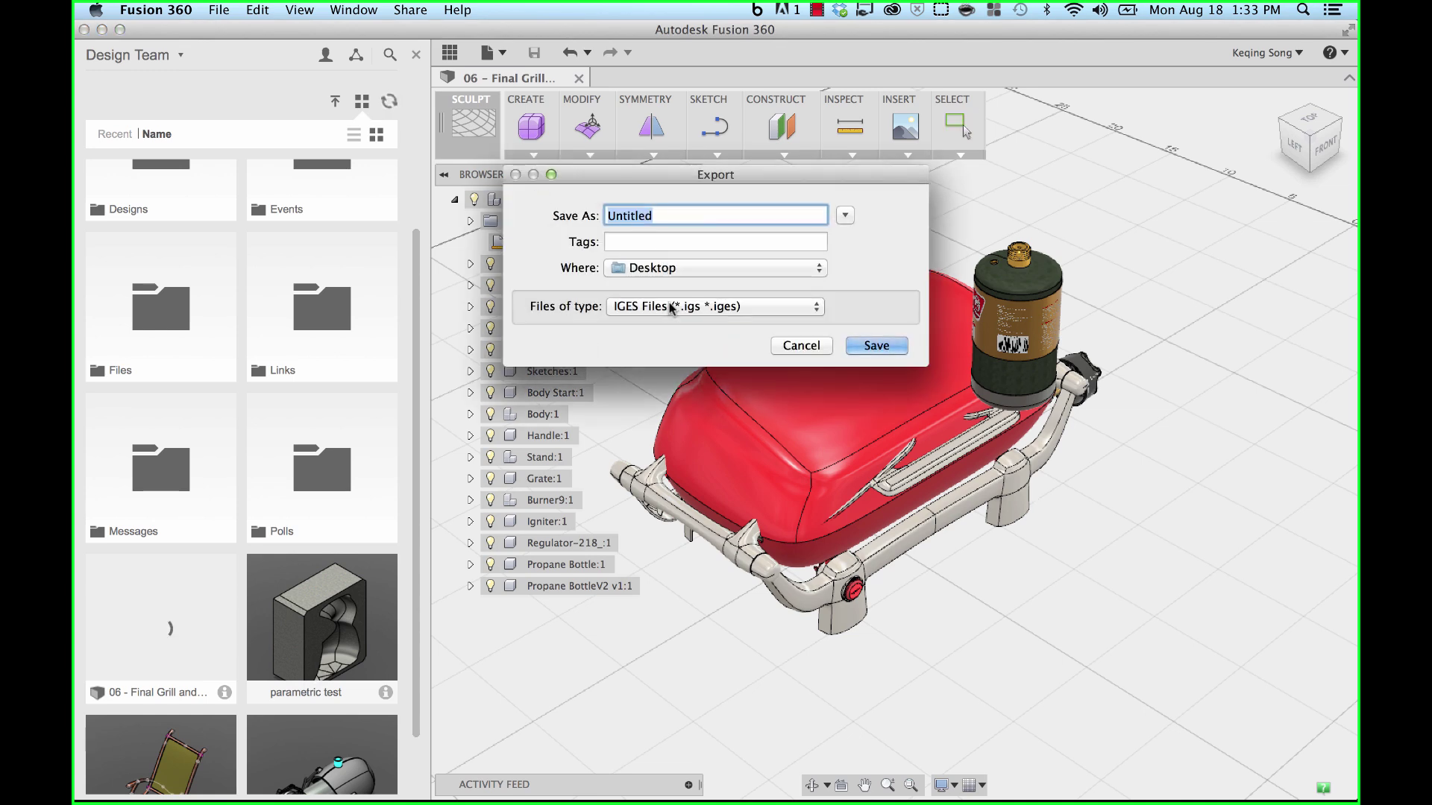
left_click(673, 309)
left_click(703, 304)
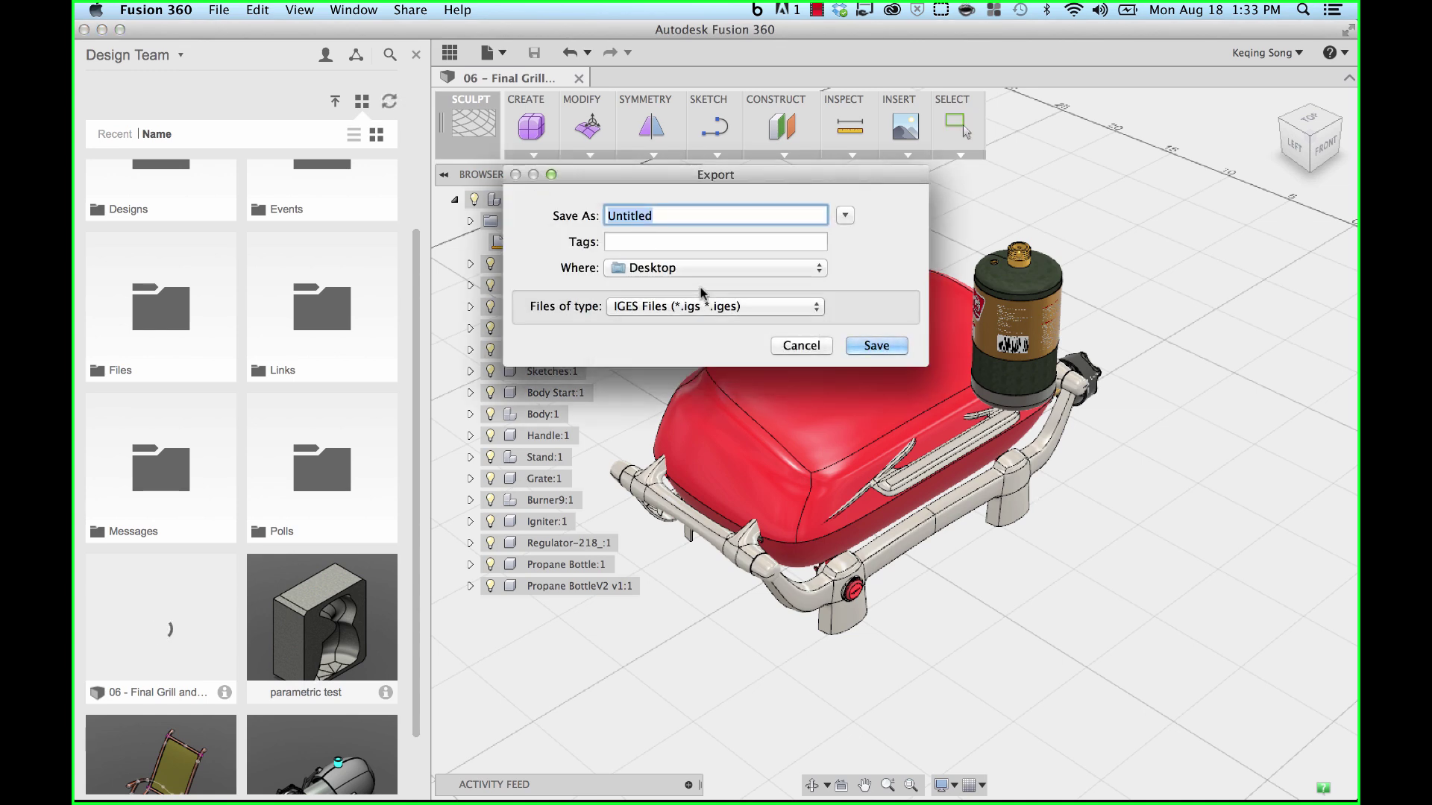
left_click(719, 306)
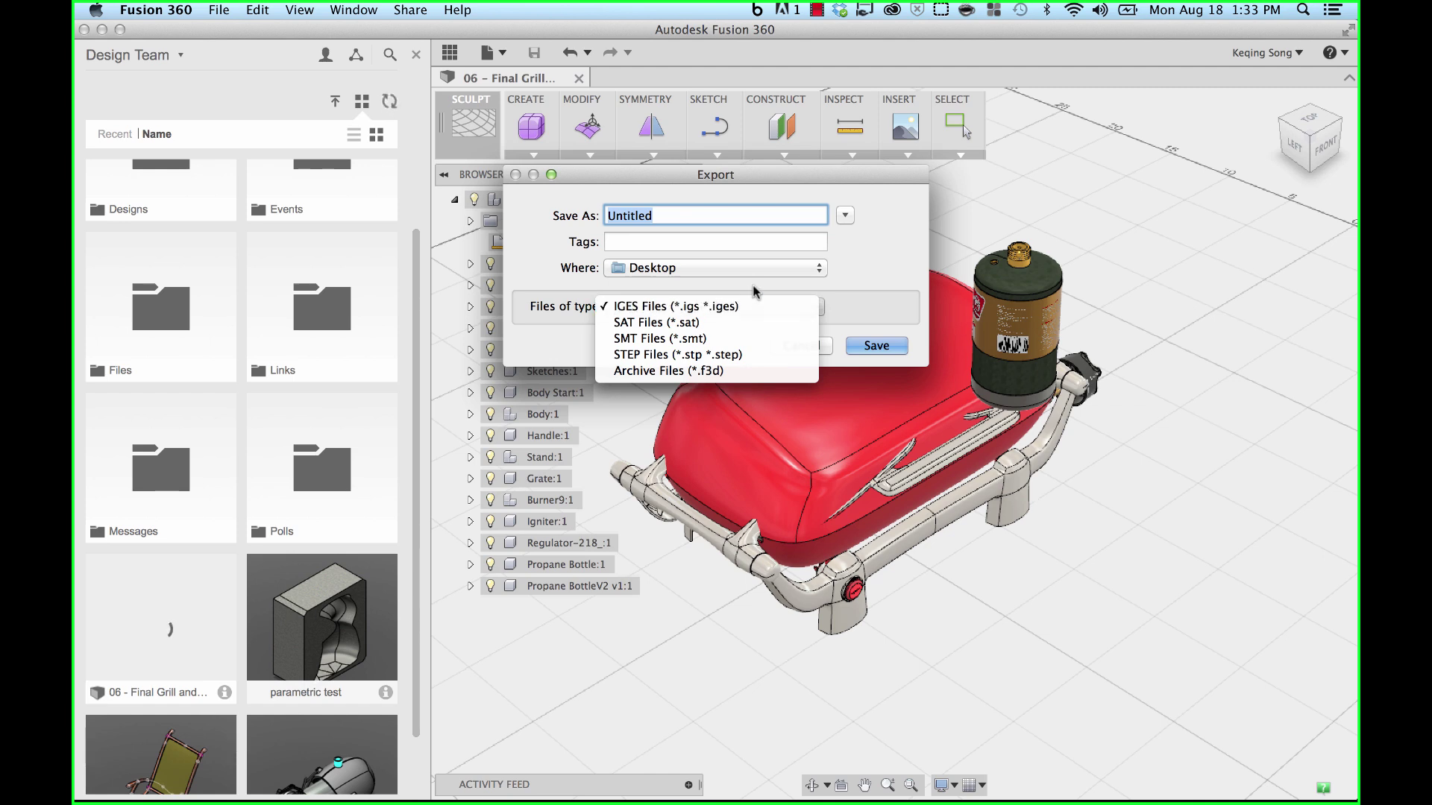
left_click(748, 286)
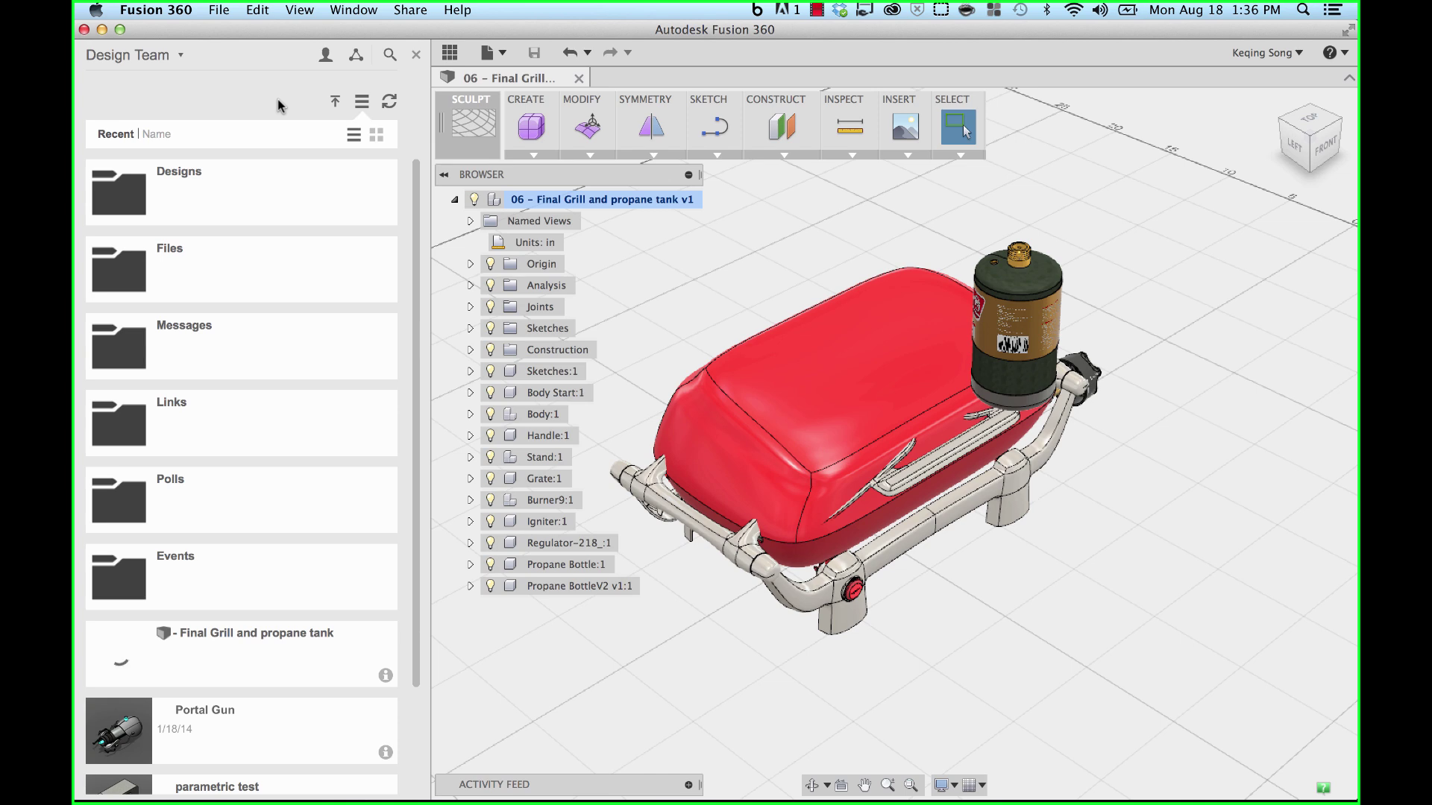
left_click(336, 102)
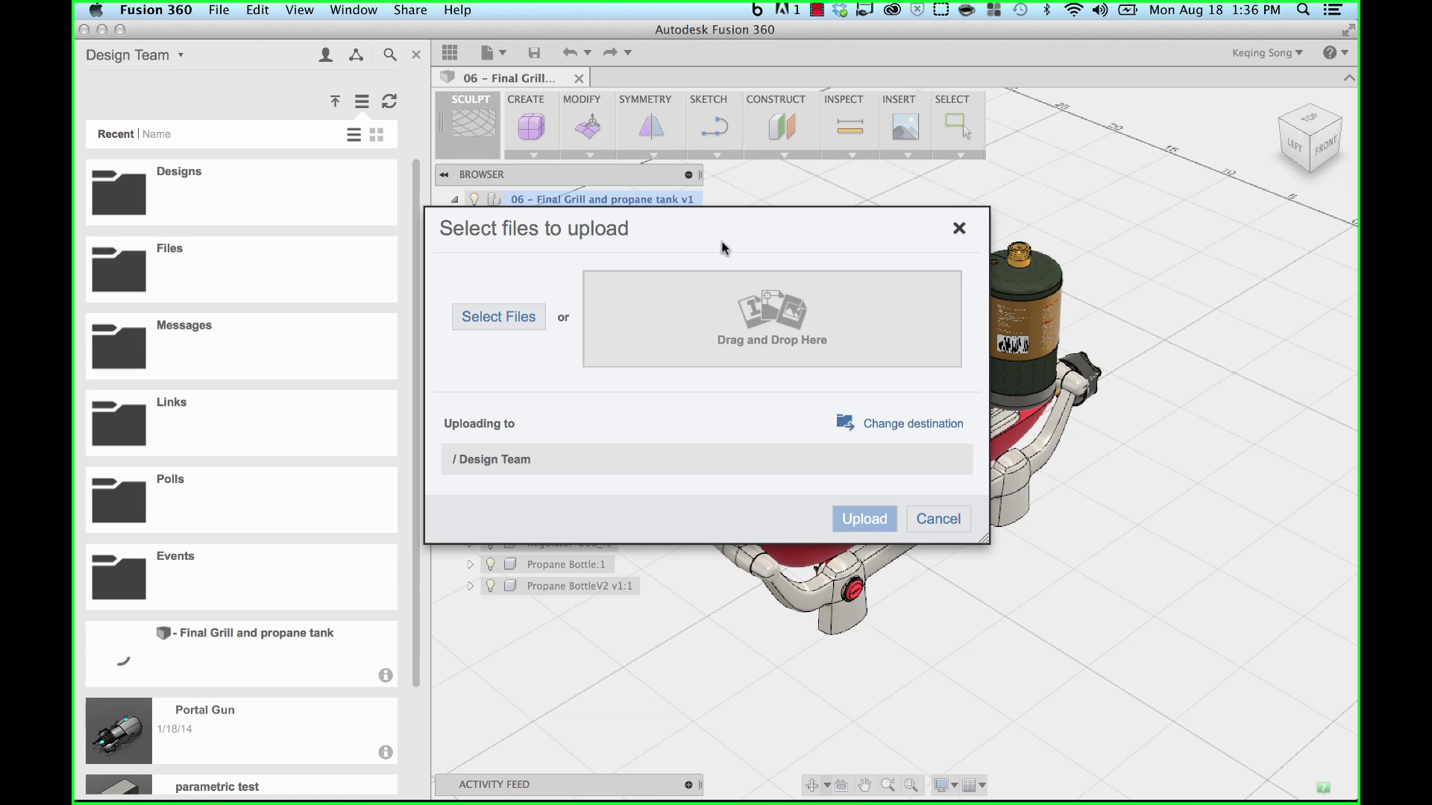
left_click(501, 319)
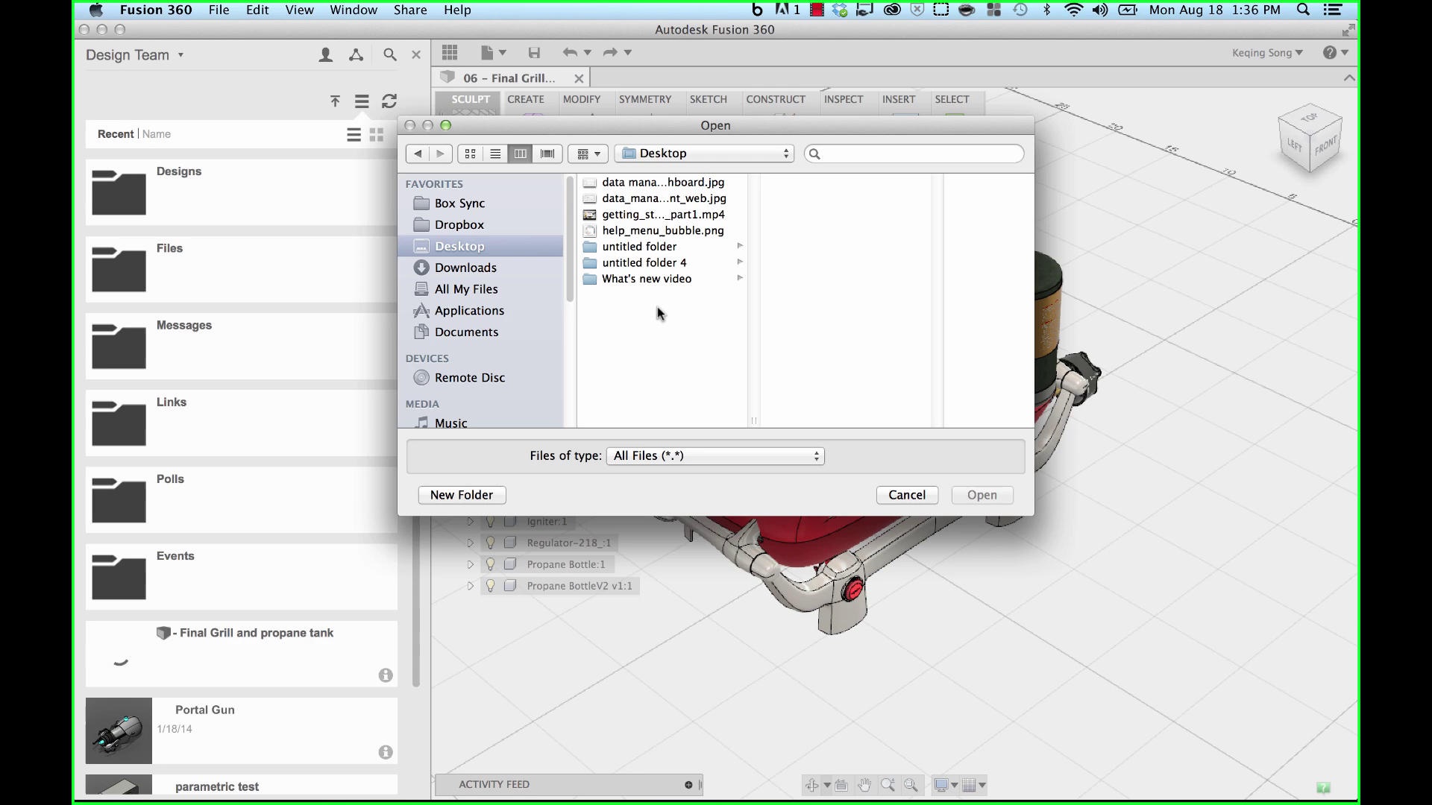
left_click(906, 495)
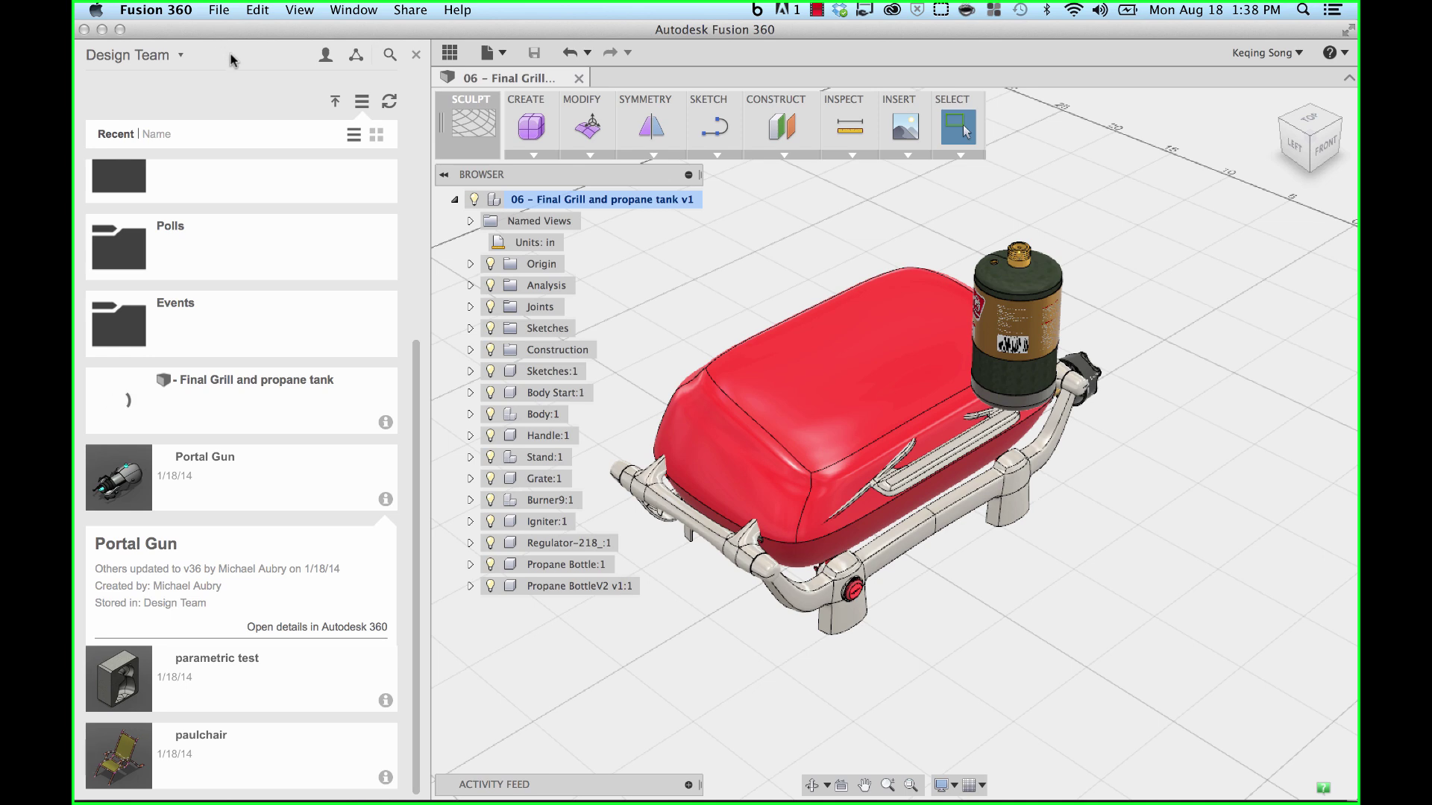
- Close the data panel and open Preferences from the account menu
left_click(415, 57)
left_click(416, 56)
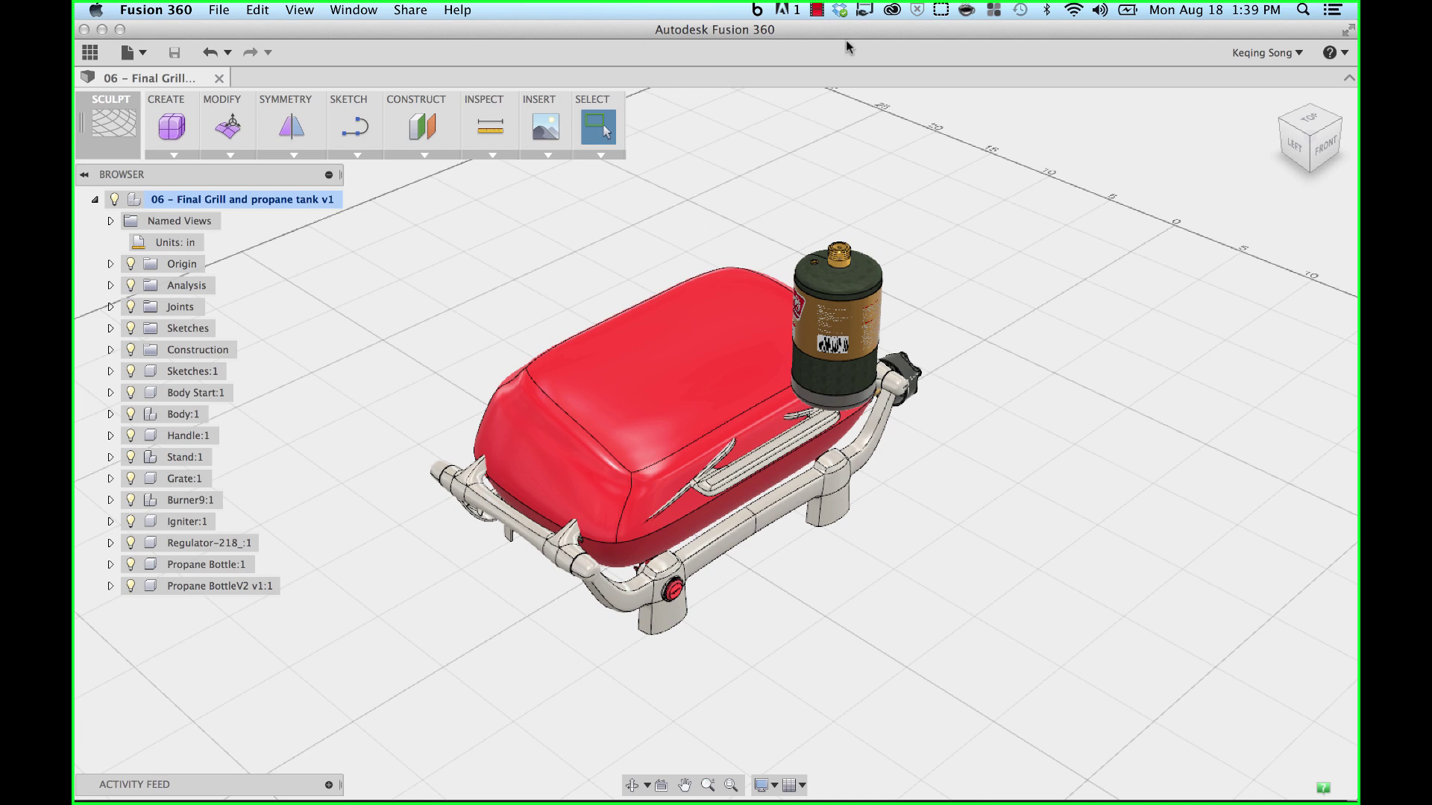
left_click(1293, 62)
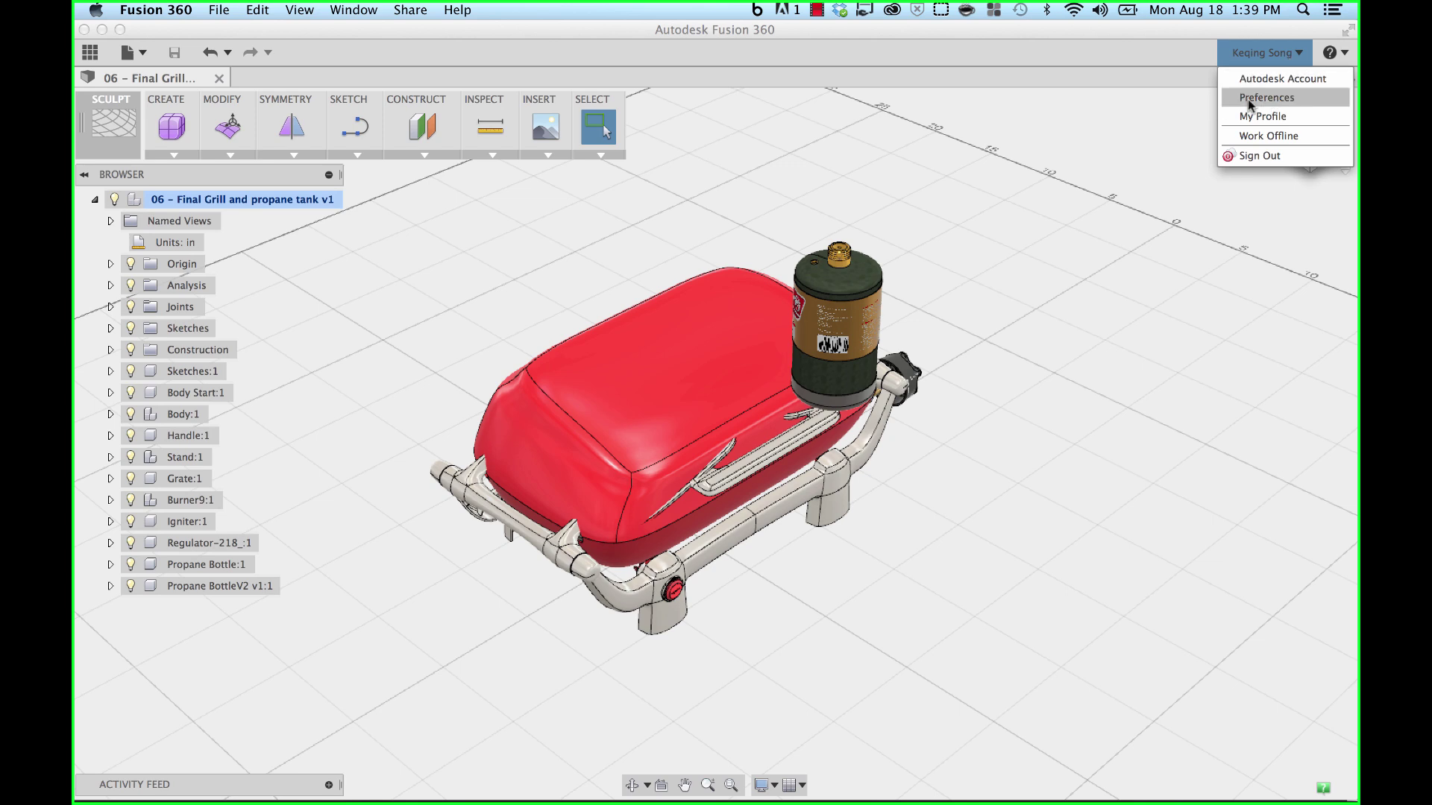
left_click(1267, 97)
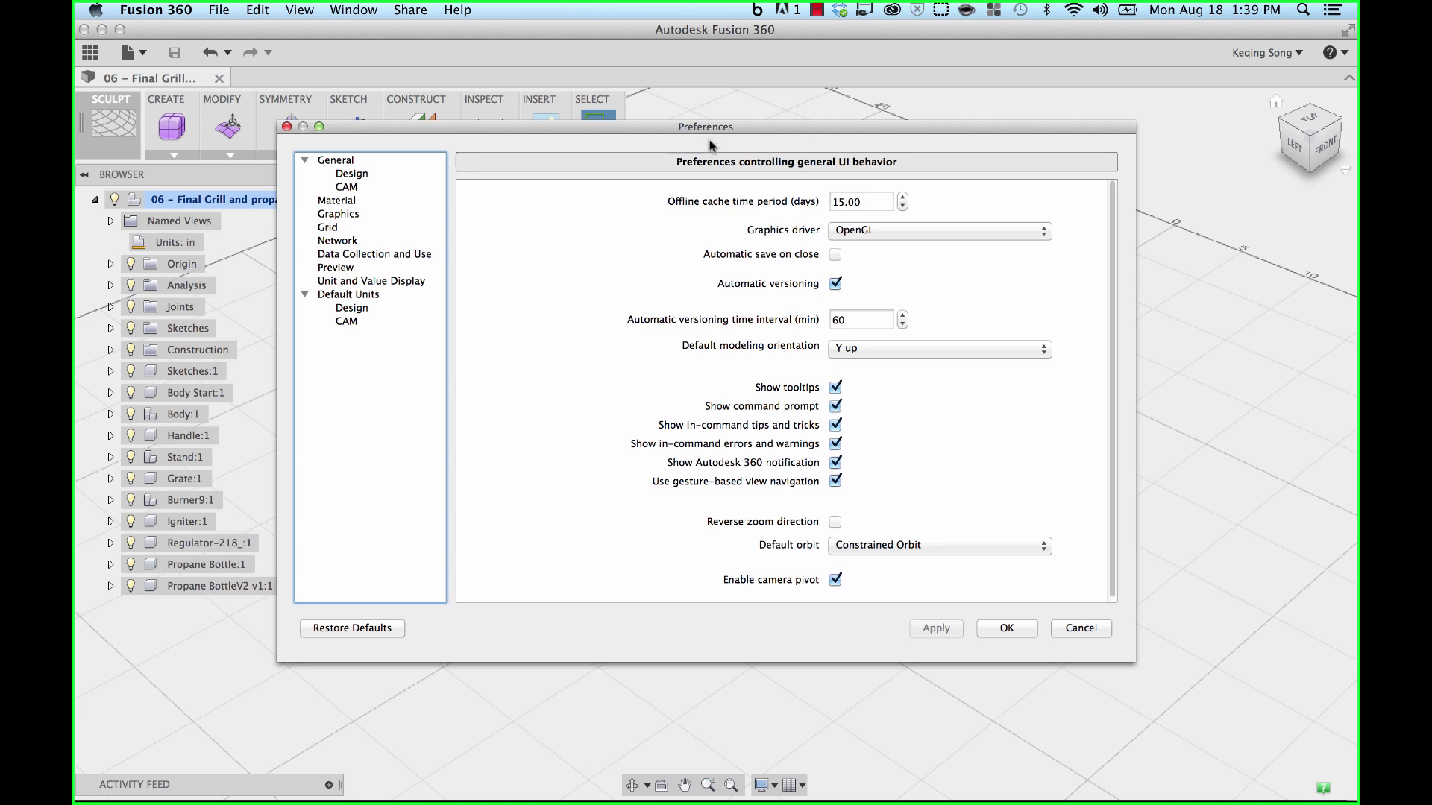
- Cancel Preferences without changes and choose Work Offline from the account menu
left_click(1071, 628)
left_click(1250, 55)
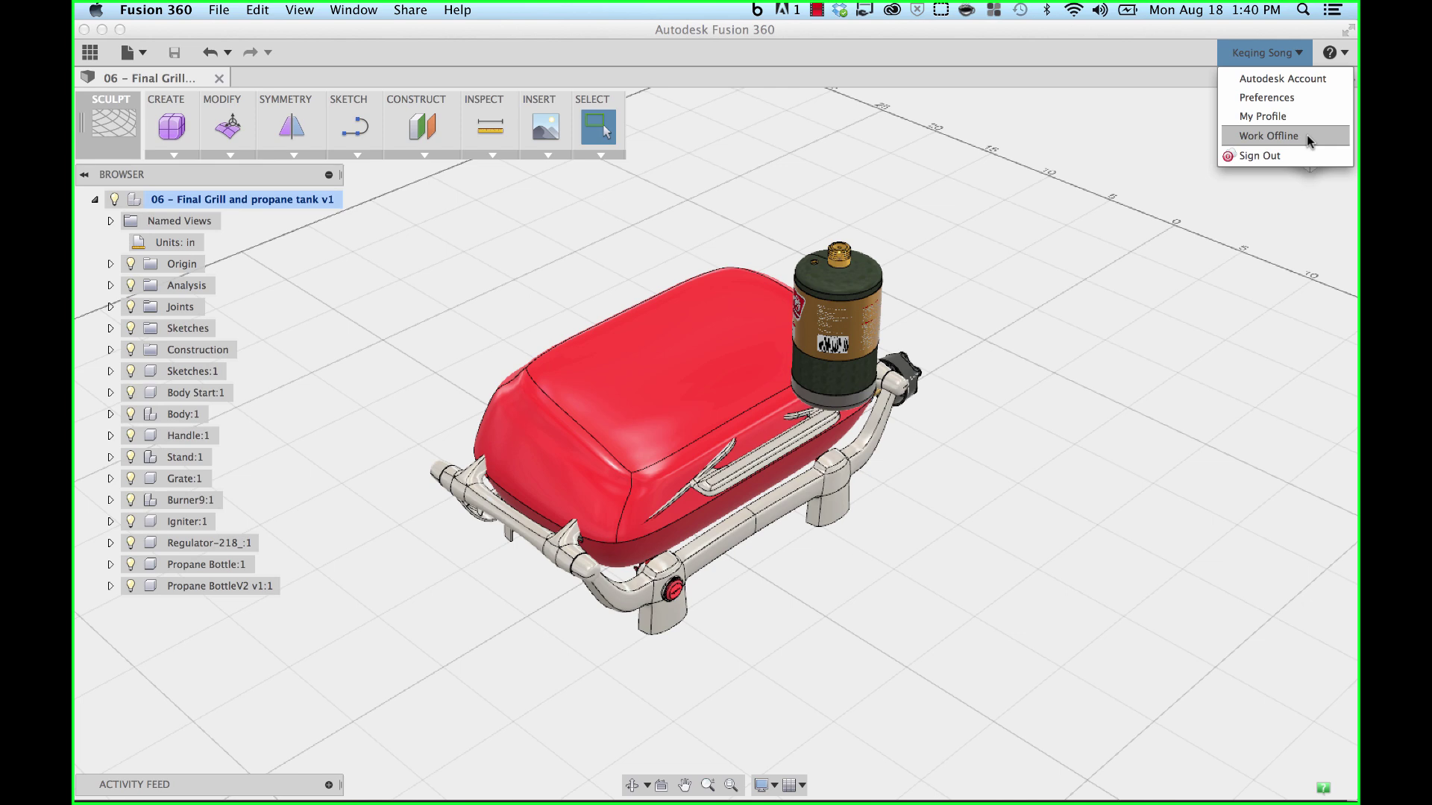
left_click(1305, 135)
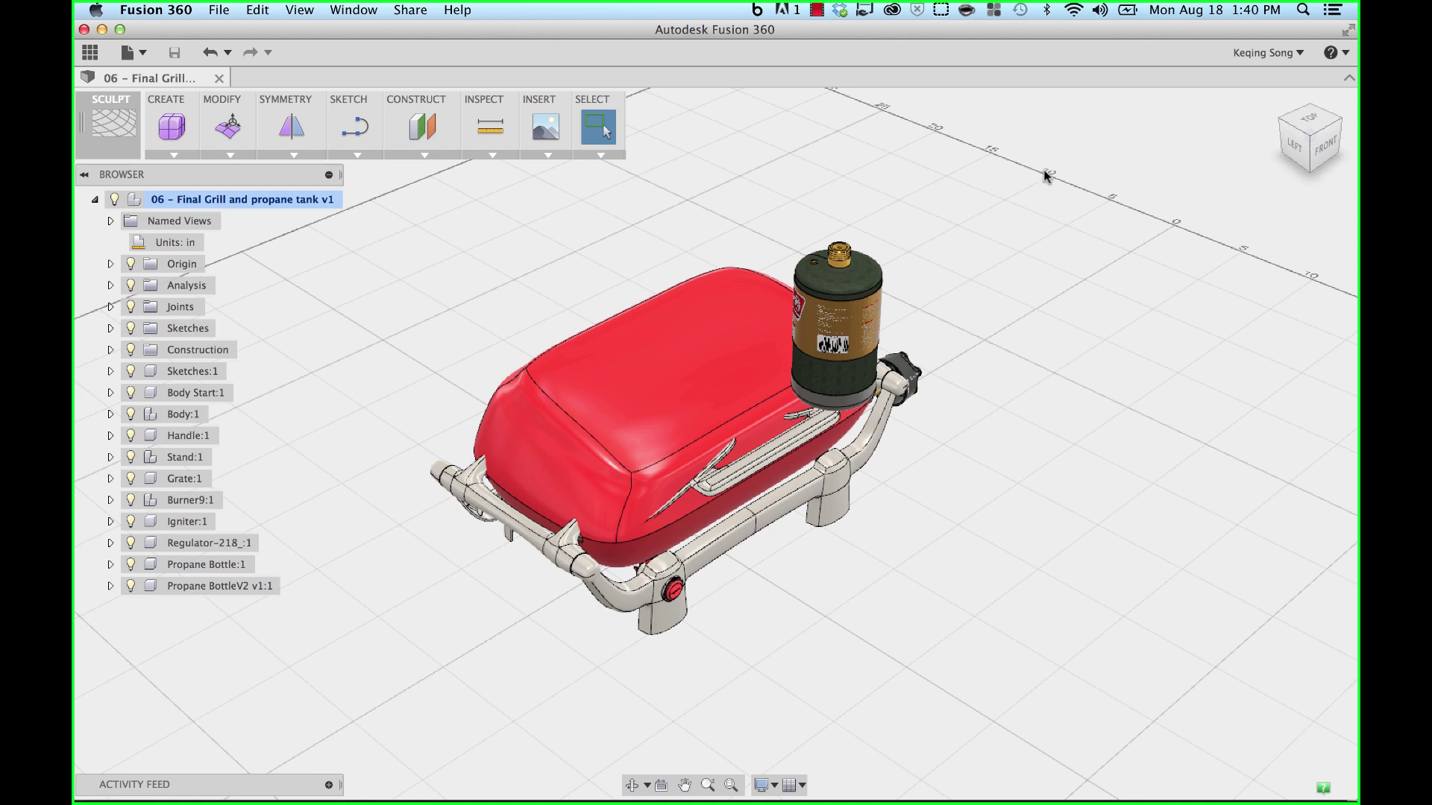
- Create a new untitled design from the File menu and toggle Work Offline in the account menu
left_click(140, 54)
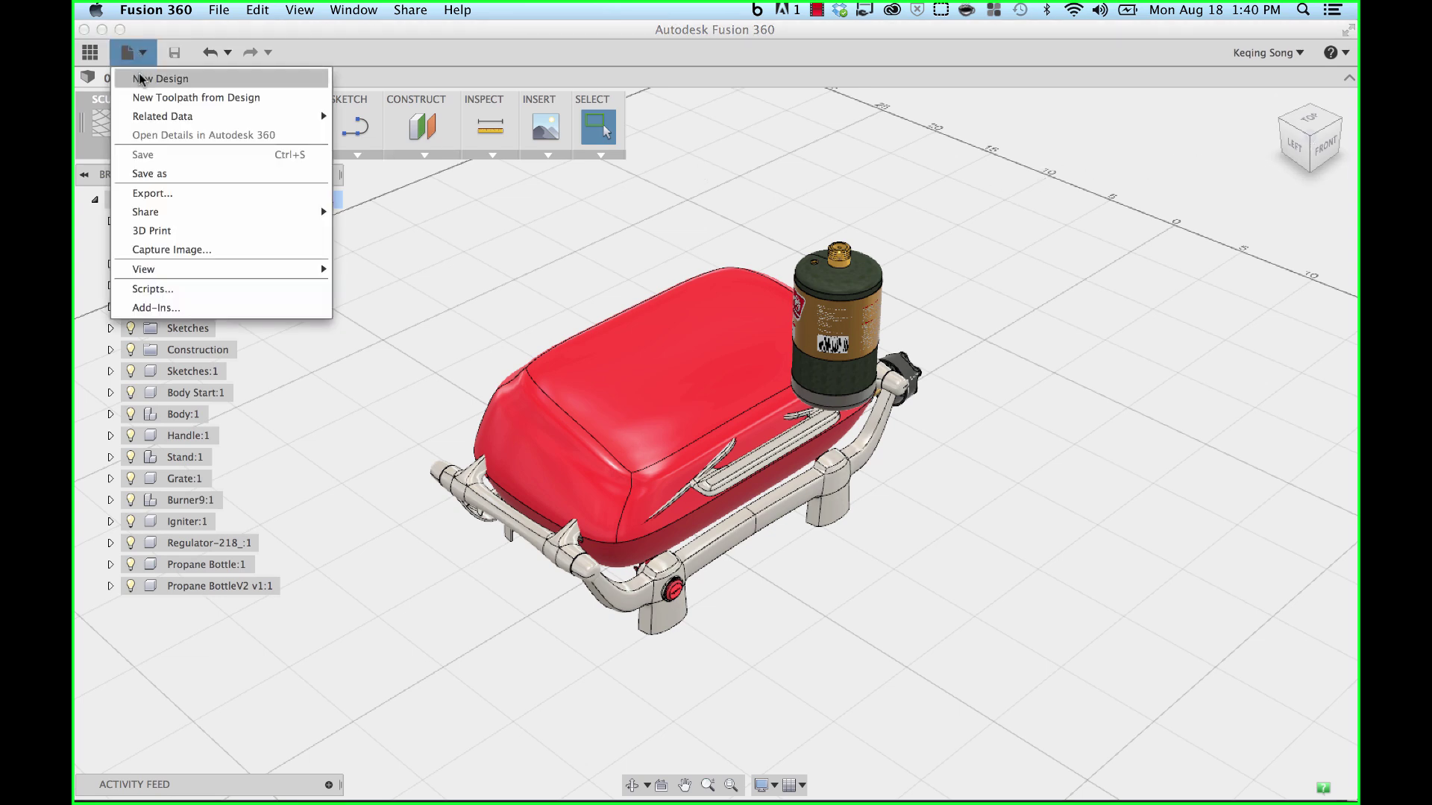
left_click(150, 78)
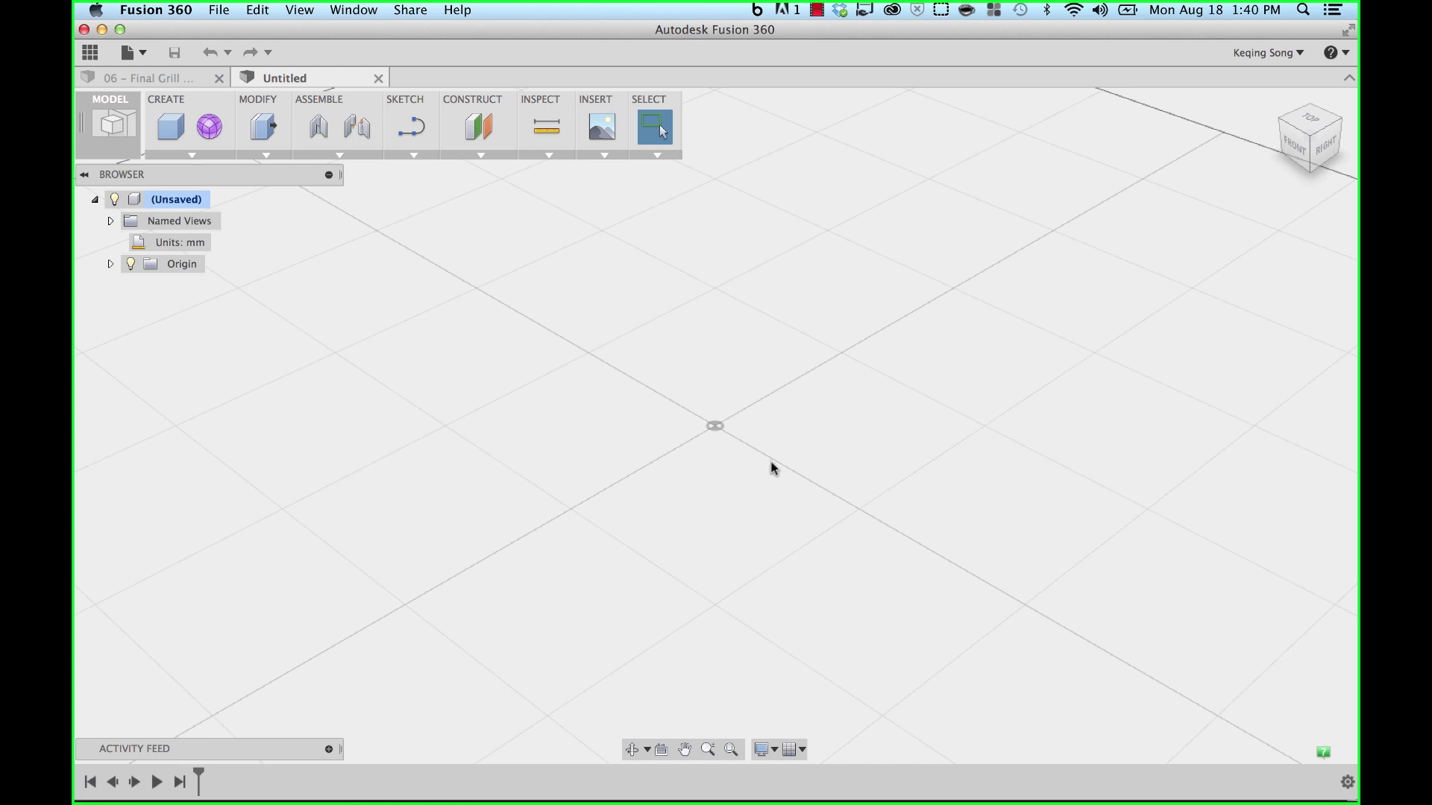
left_click(1289, 55)
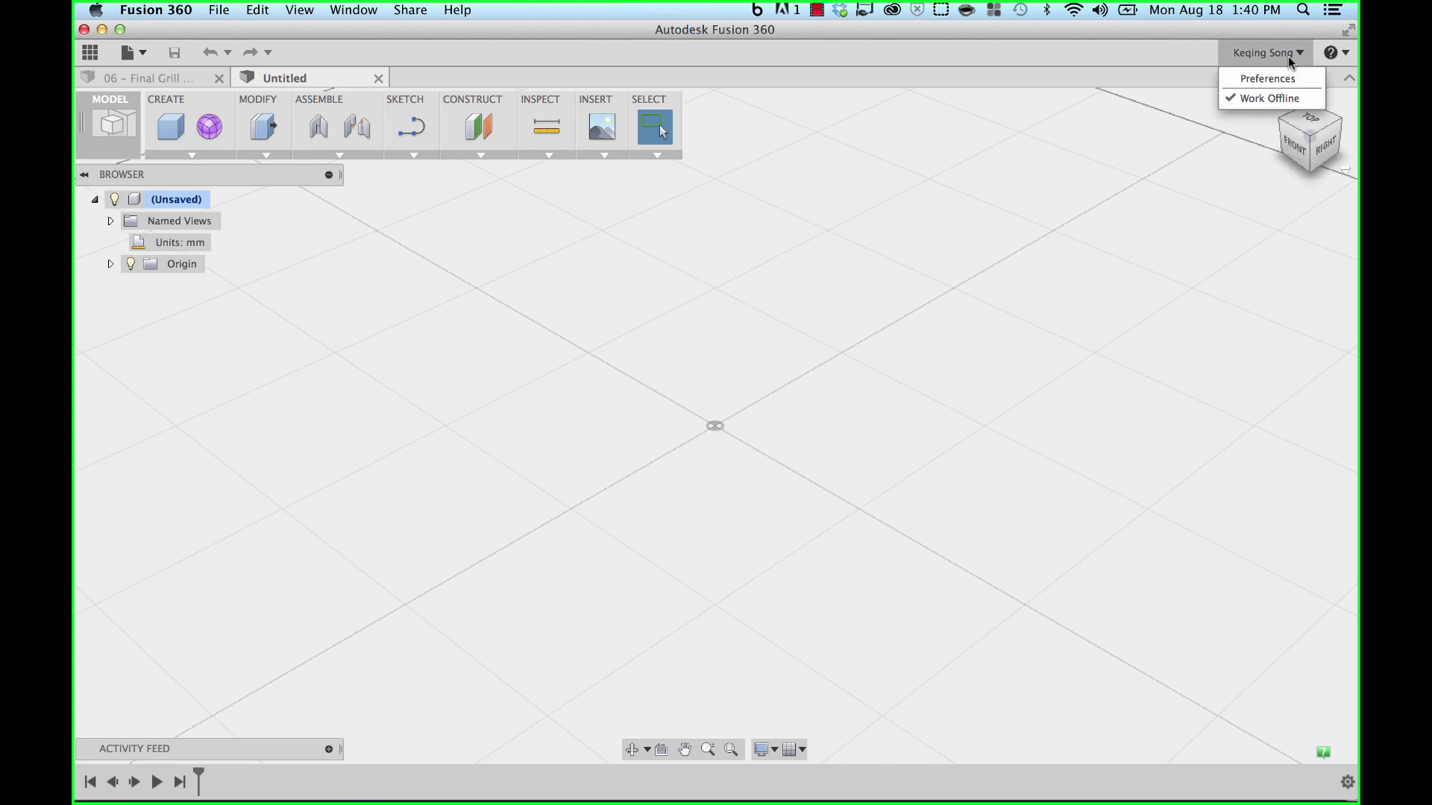
left_click(1259, 99)
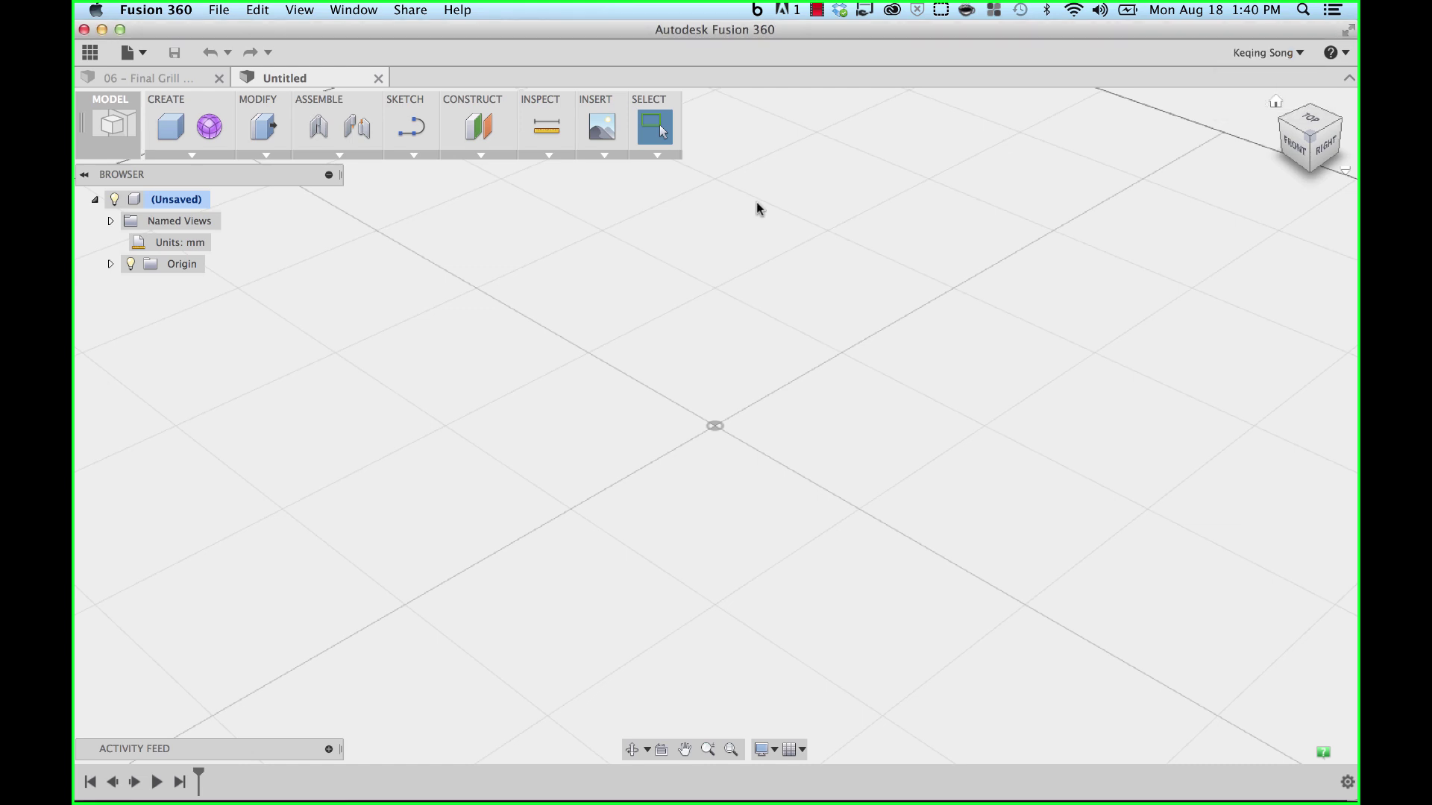